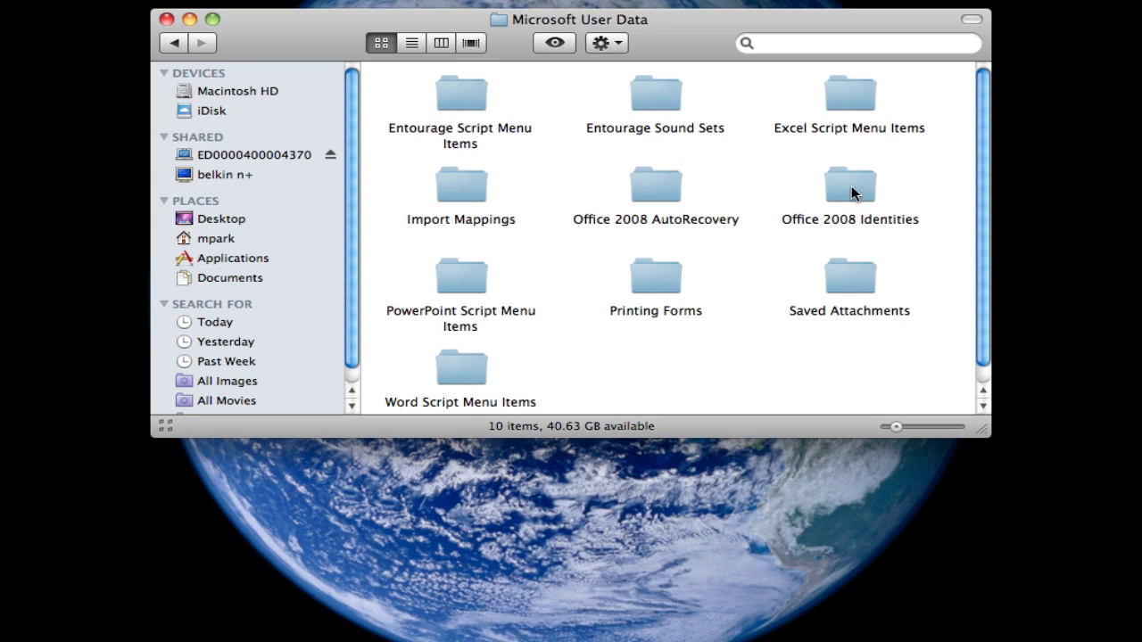
# In Finder, go through Office 2008 Identities into Main Identity and select the Database file.
pyautogui.click(852, 189)
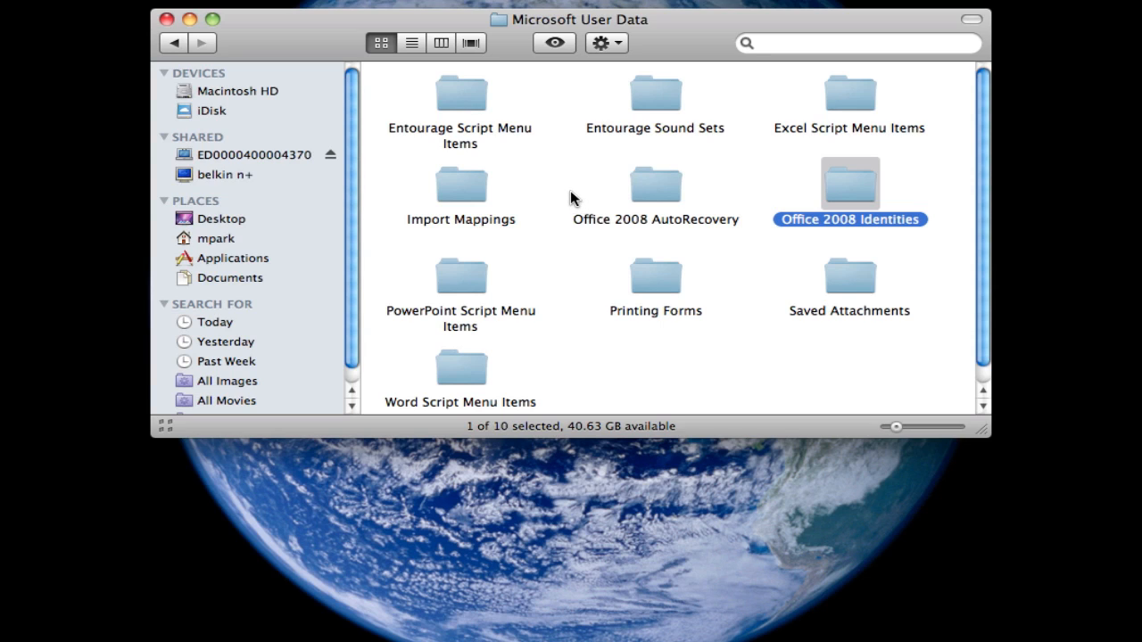
pyautogui.doubleClick(845, 186)
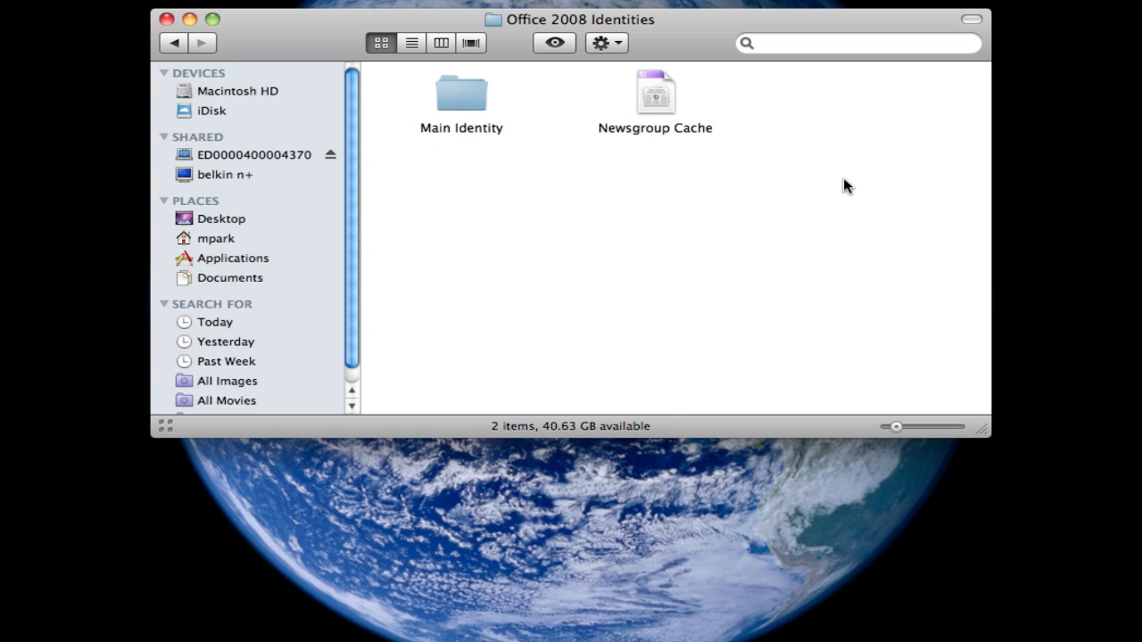
pyautogui.doubleClick(461, 101)
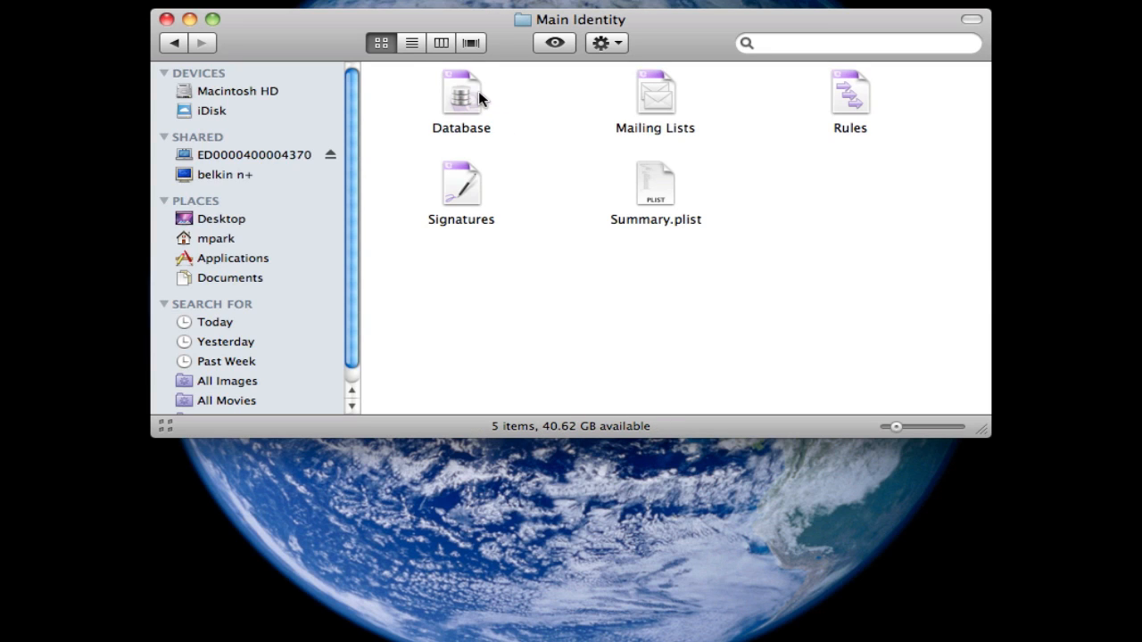
pyautogui.click(472, 97)
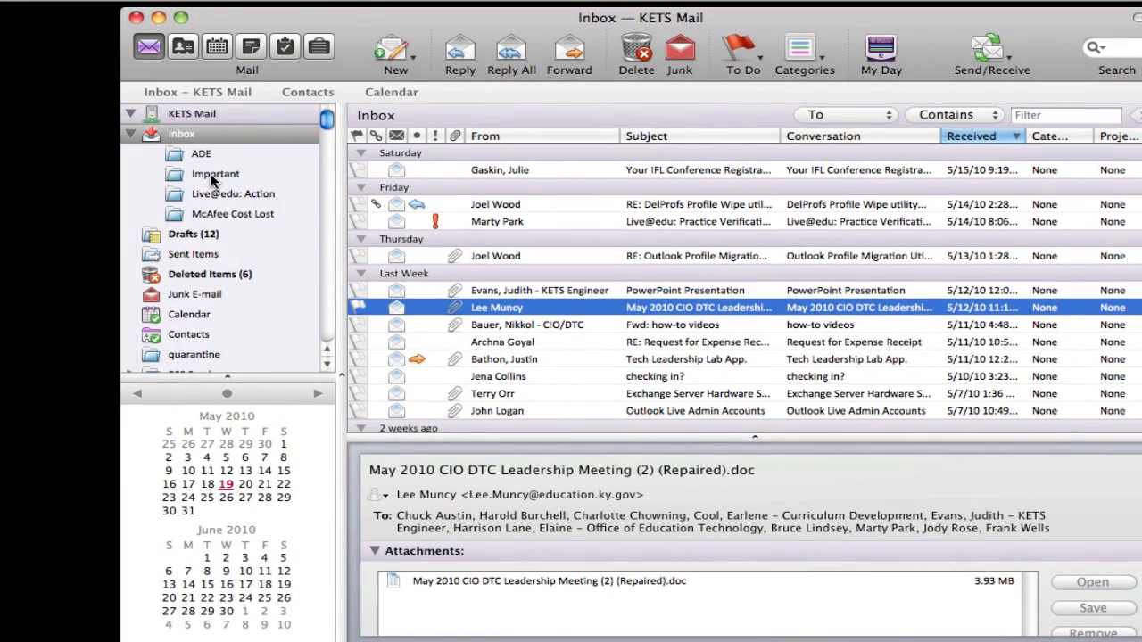
pyautogui.click(209, 193)
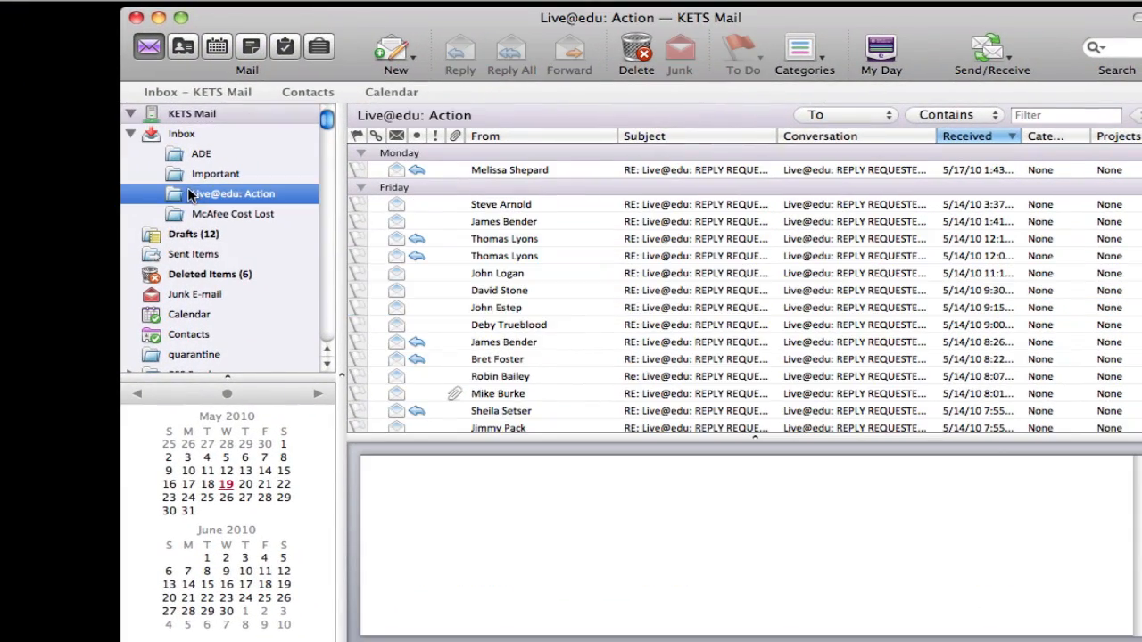
pyautogui.moveTo(178, 194); pyautogui.dragTo(0, 403)
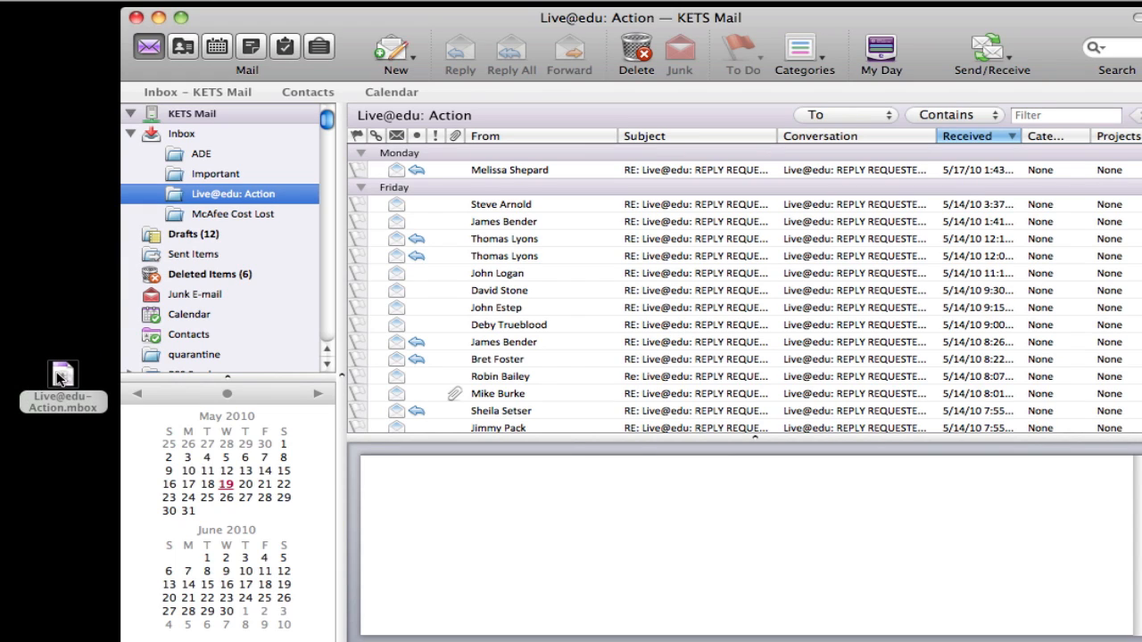
pyautogui.click(59, 378)
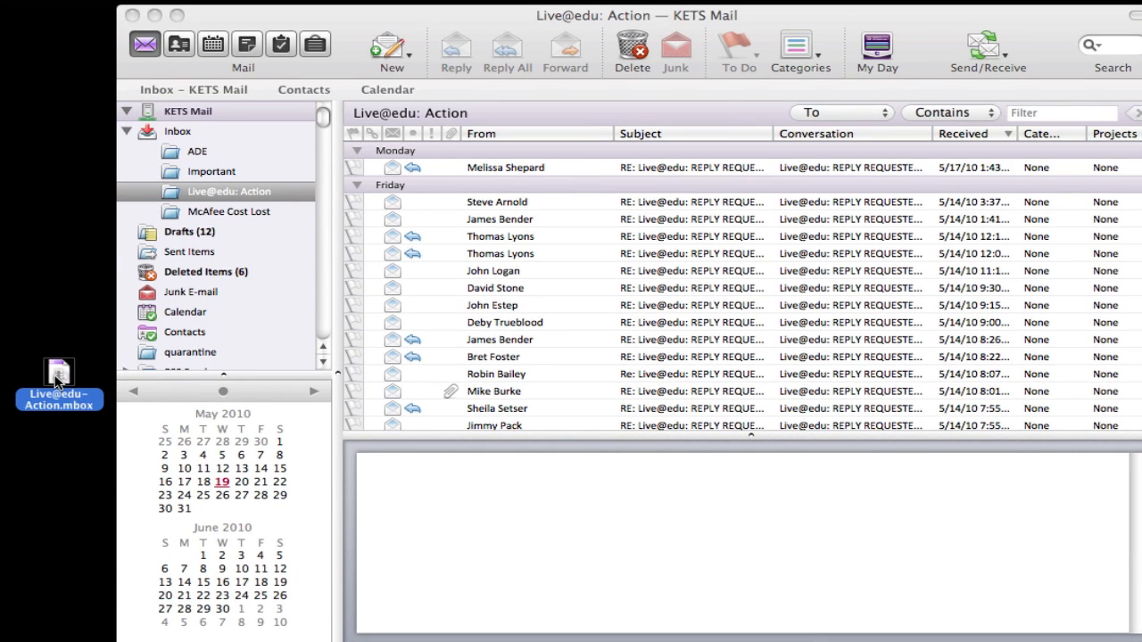
# Switch to the calendar and copy the KETS Mail calendar onto the desktop.
pyautogui.click(409, 92)
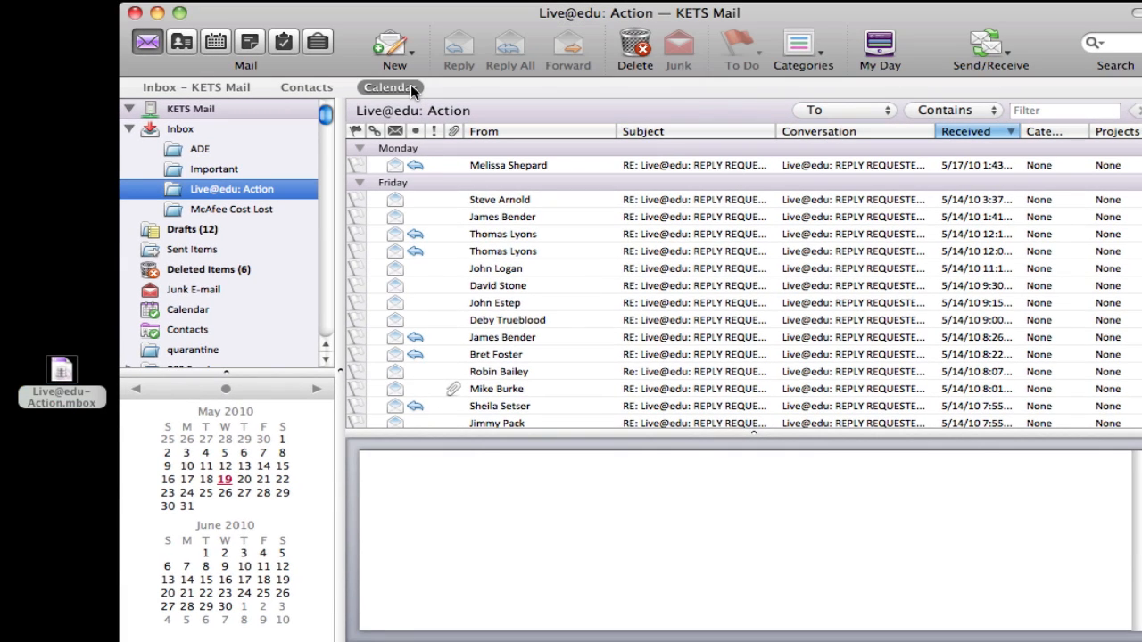
pyautogui.click(411, 88)
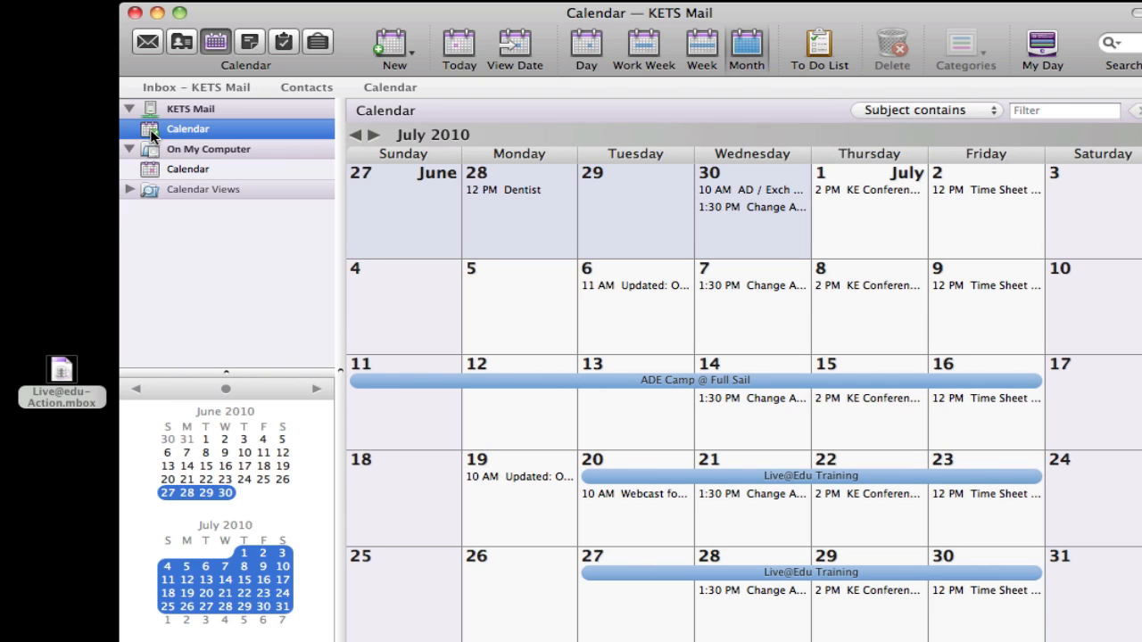
pyautogui.moveTo(151, 134); pyautogui.dragTo(69, 316)
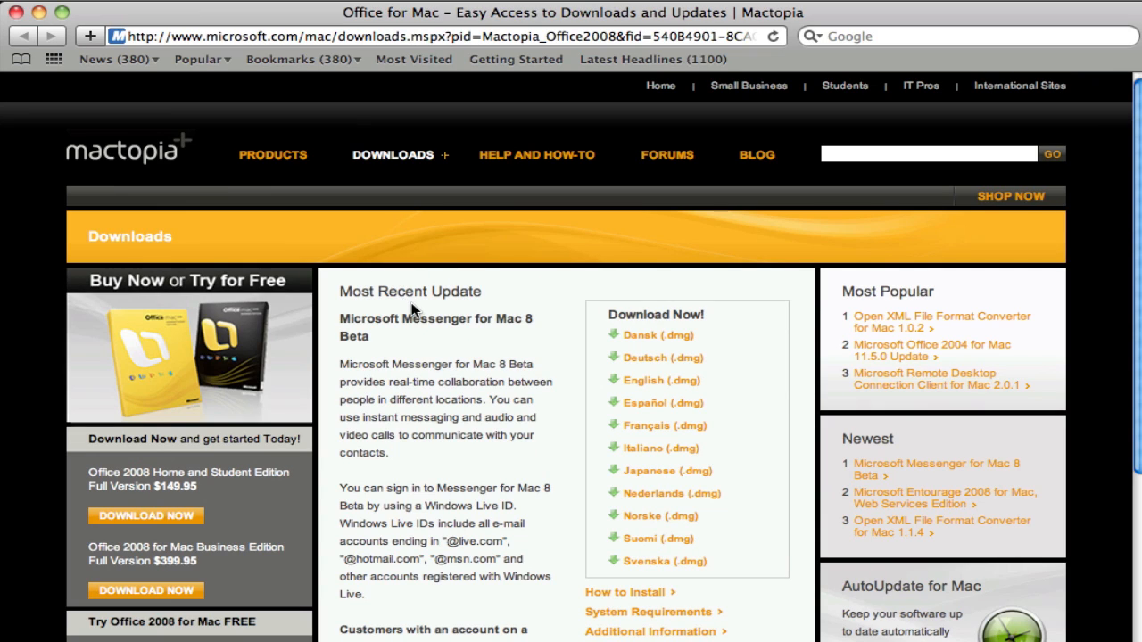
# Download the Entourage 2008 for Mac, Web Services Edition installer (EWS-1304-EN.dmg) from the downloads list.
pyautogui.scroll(-1, 421, 321)
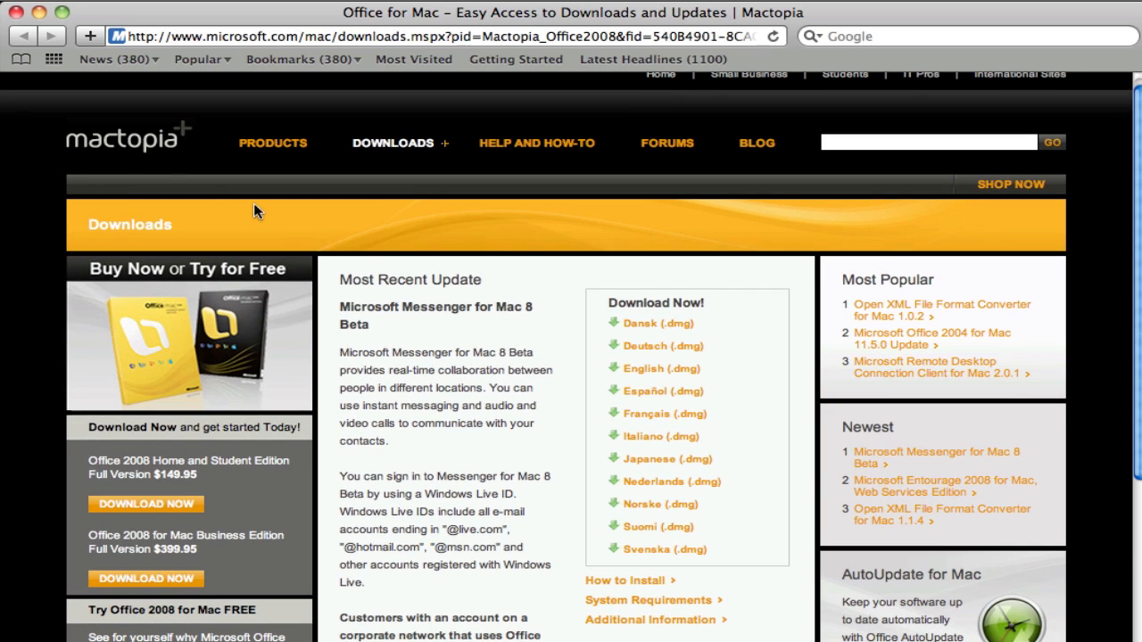
pyautogui.scroll(-10, 482, 361)
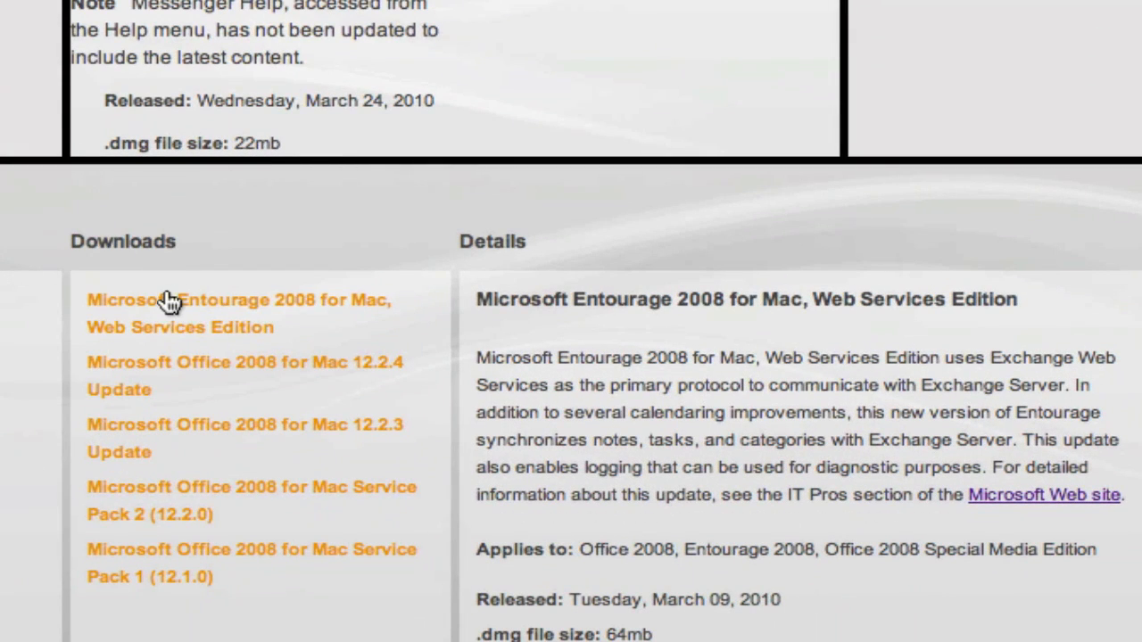
pyautogui.click(169, 302)
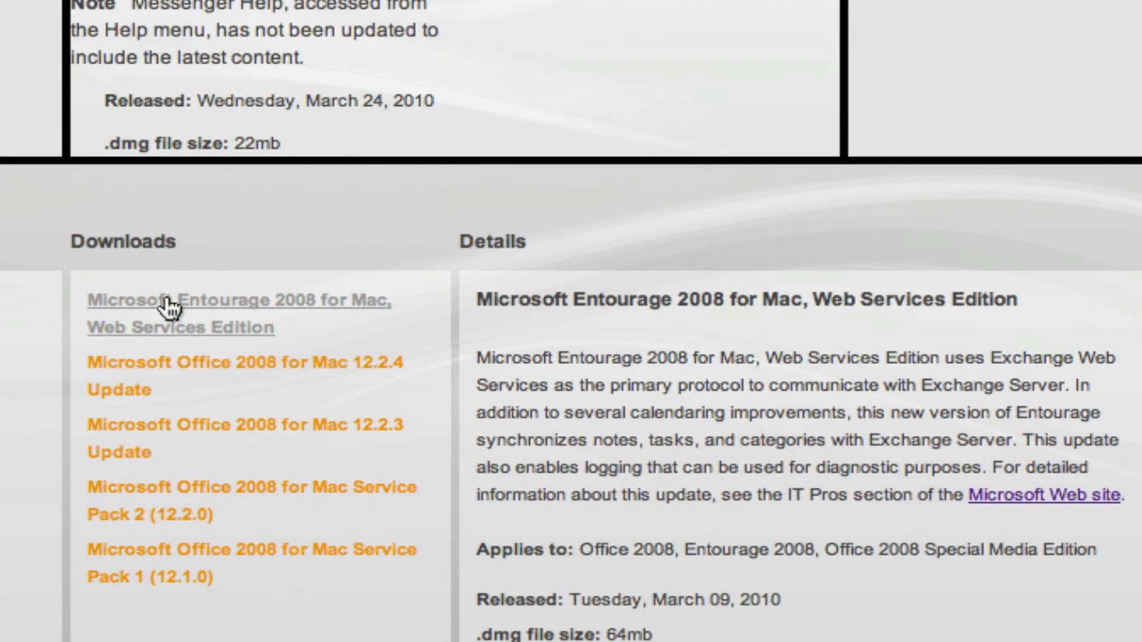
pyautogui.click(145, 300)
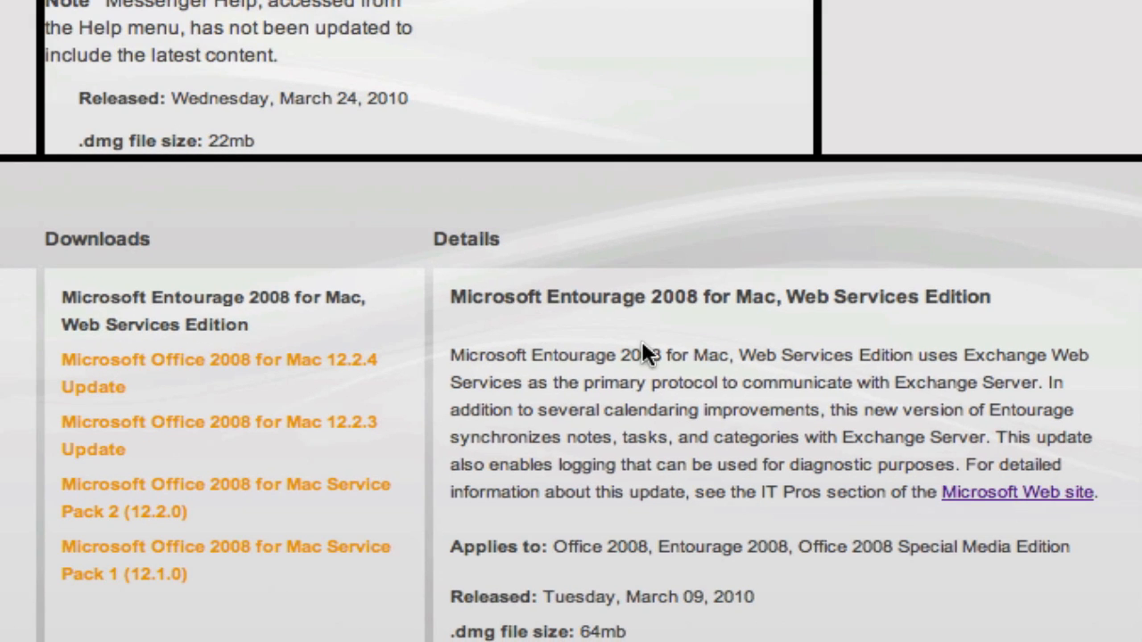
pyautogui.scroll(-3, 643, 348)
pyautogui.scroll(-5, 644, 354)
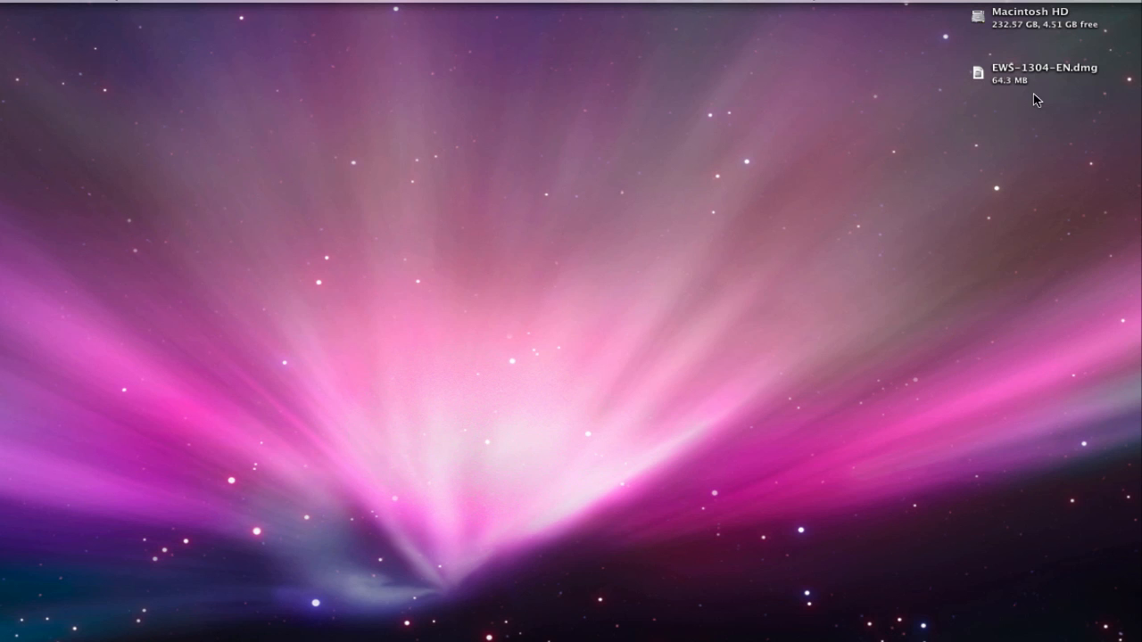
# Open the EWS-1304-EN.dmg disk image and launch the Entourage Web Services Edition installer.
pyautogui.click(978, 73)
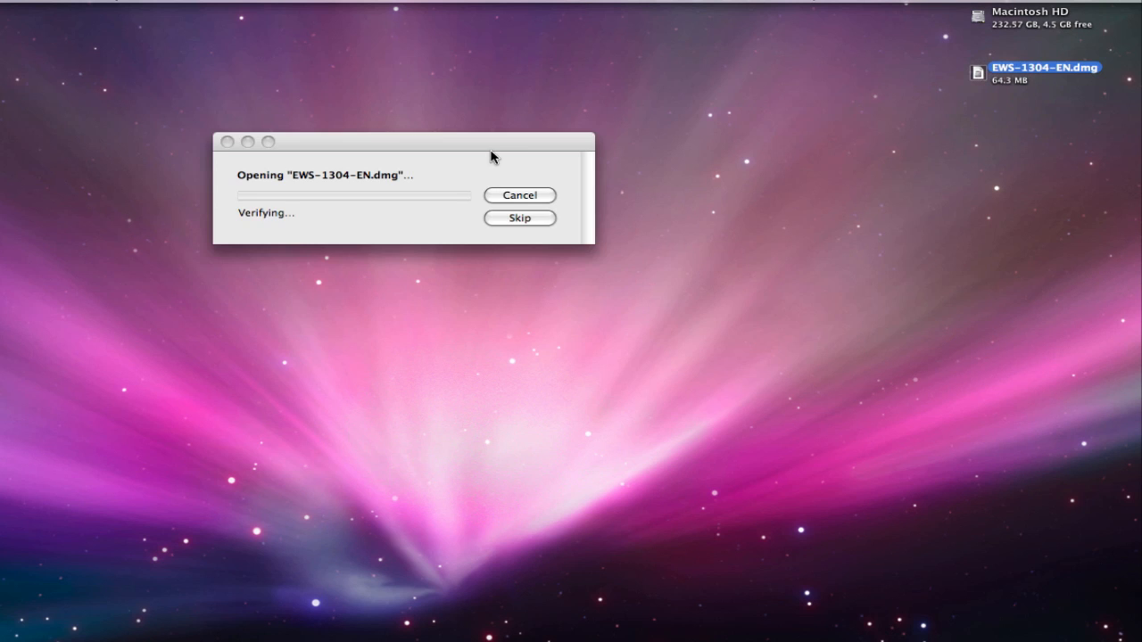
pyautogui.moveTo(492, 153); pyautogui.dragTo(485, 197)
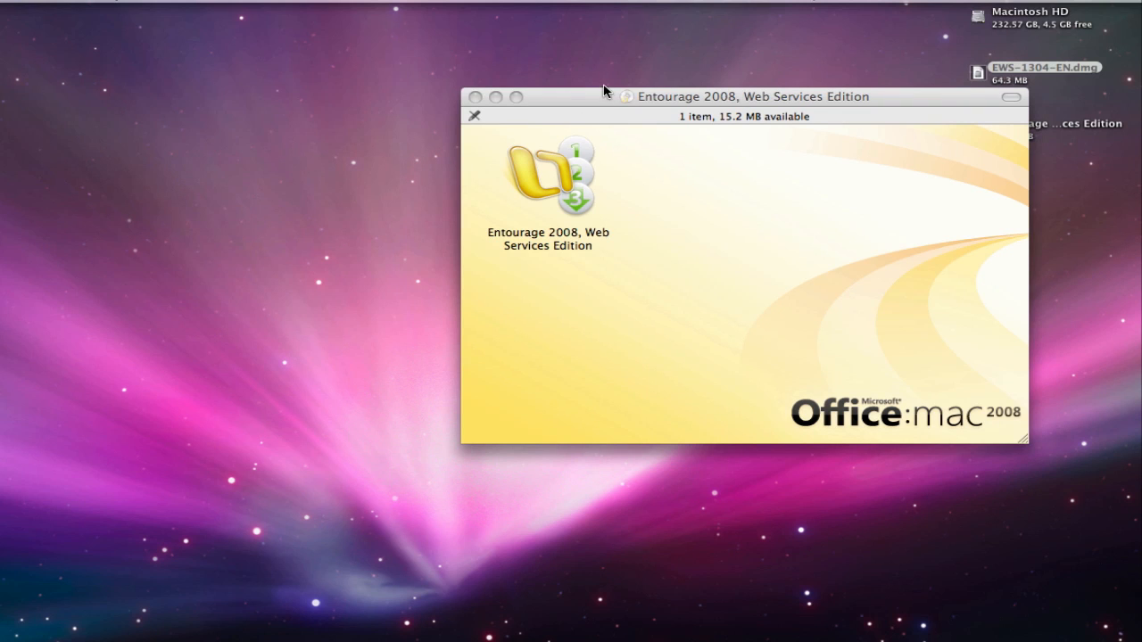
pyautogui.moveTo(602, 94); pyautogui.dragTo(591, 109)
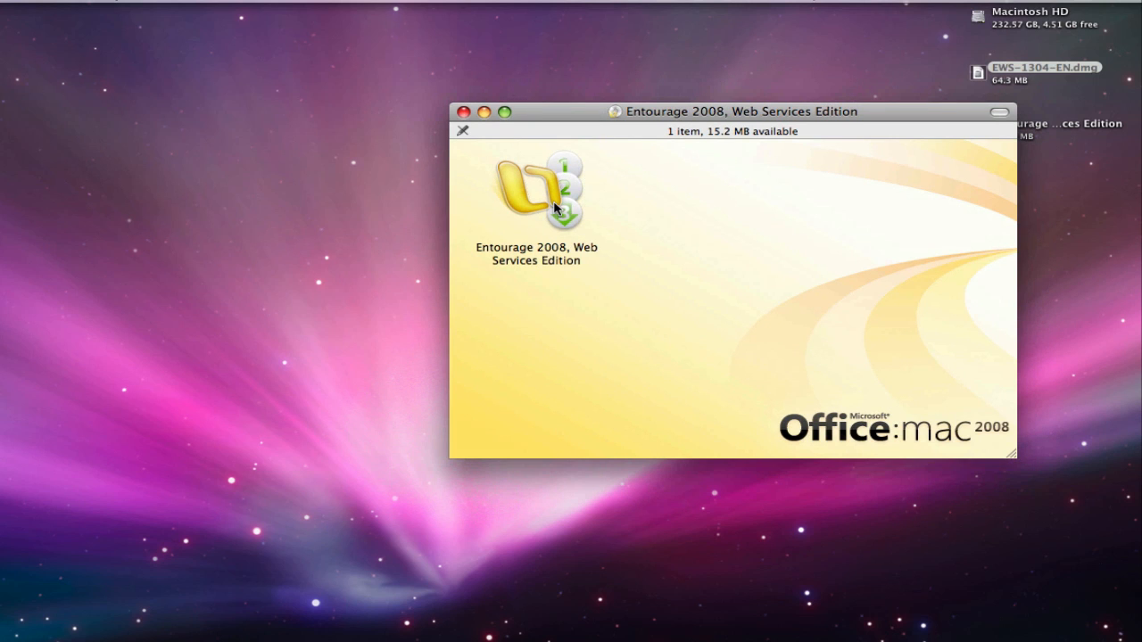
pyautogui.click(556, 208)
pyautogui.doubleClick(563, 215)
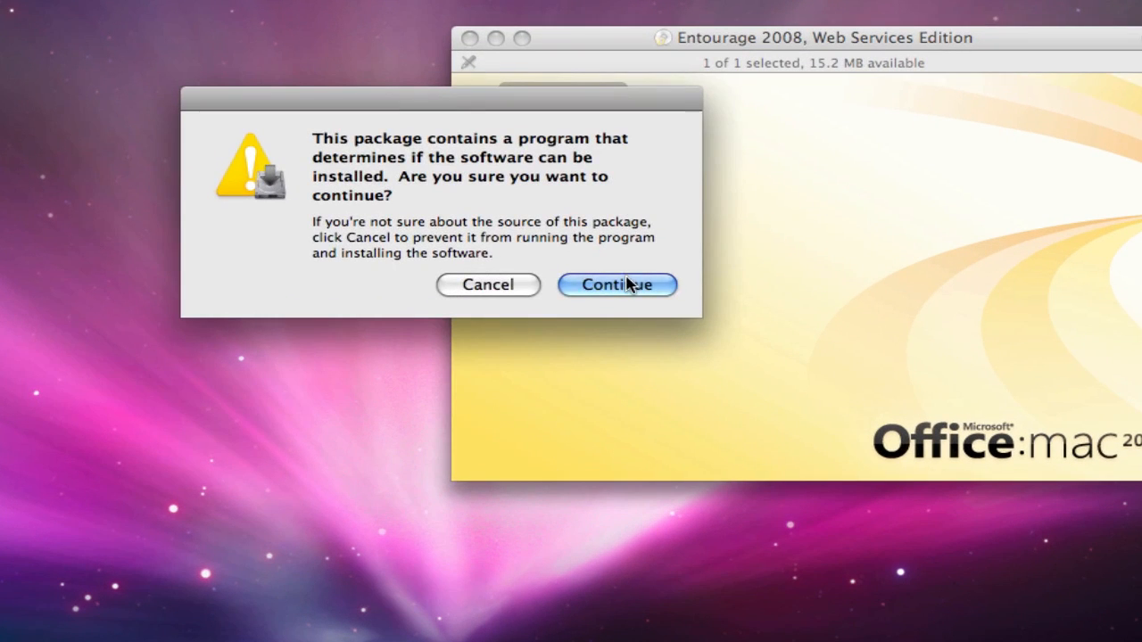
# Go through the installer, accept the licence and the Exchange requirement warning, and start the install.
pyautogui.click(624, 284)
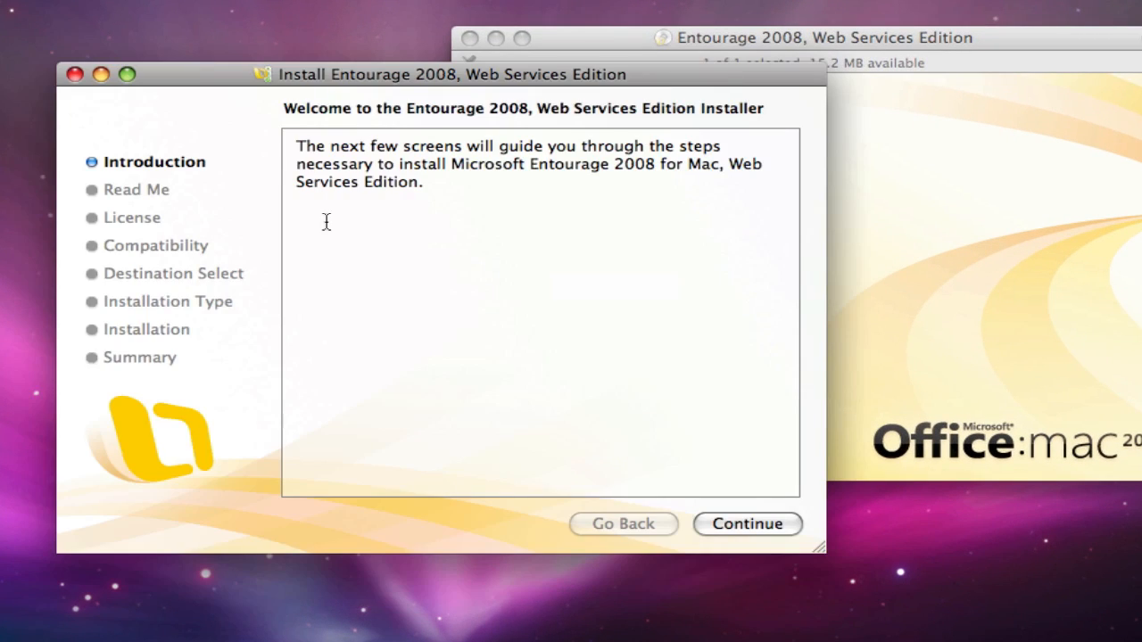
pyautogui.click(745, 526)
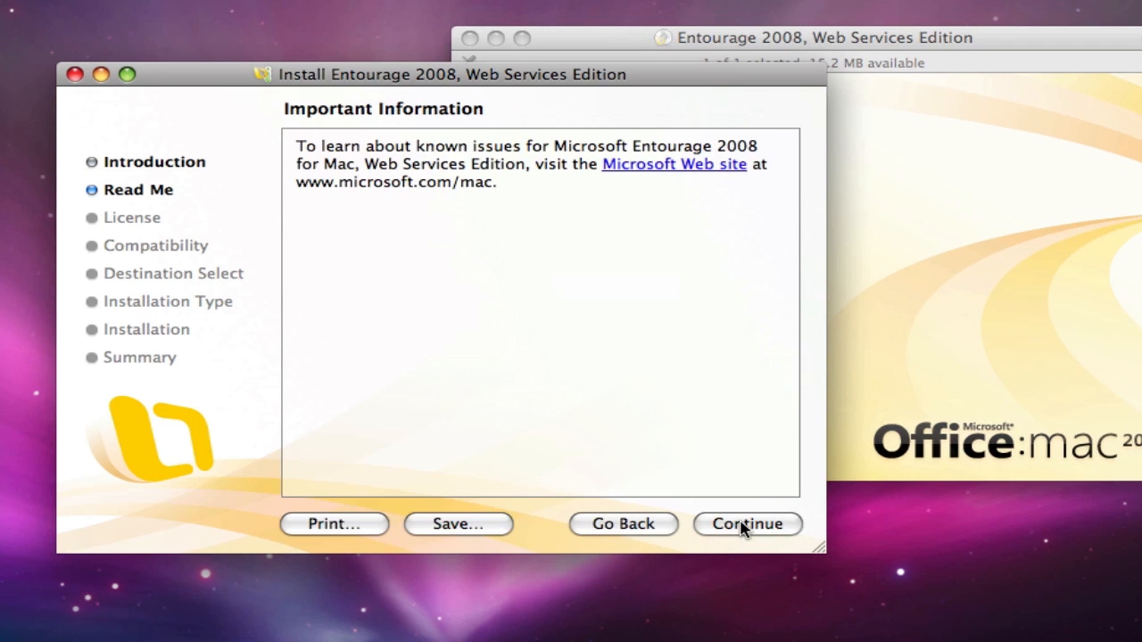
pyautogui.click(745, 526)
pyautogui.click(745, 527)
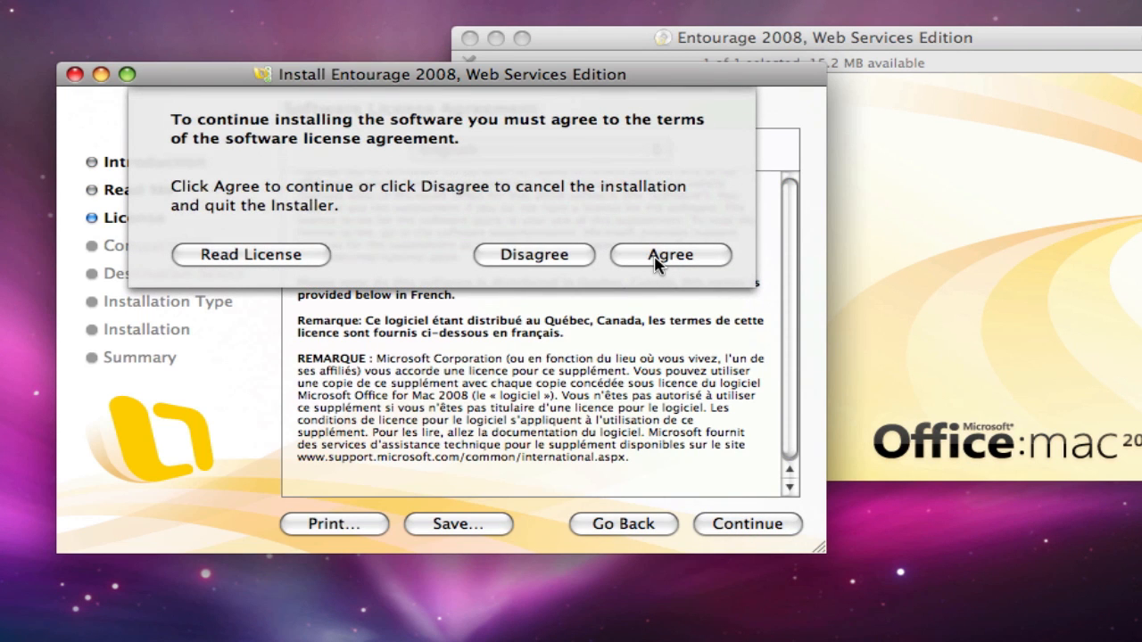
pyautogui.click(660, 256)
pyautogui.click(757, 531)
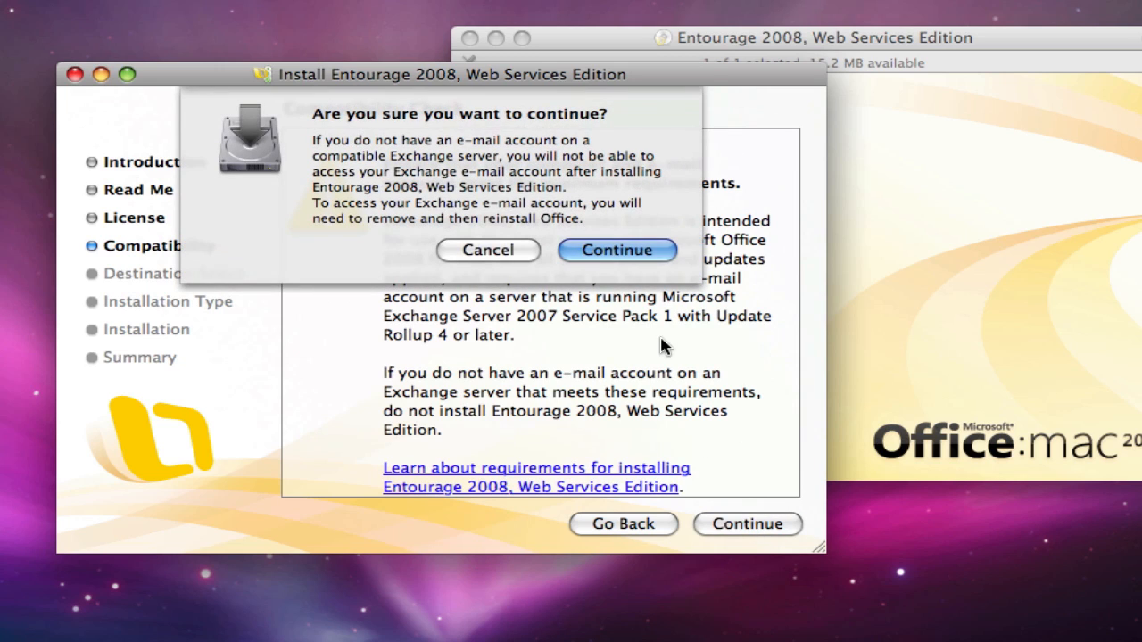
pyautogui.click(630, 248)
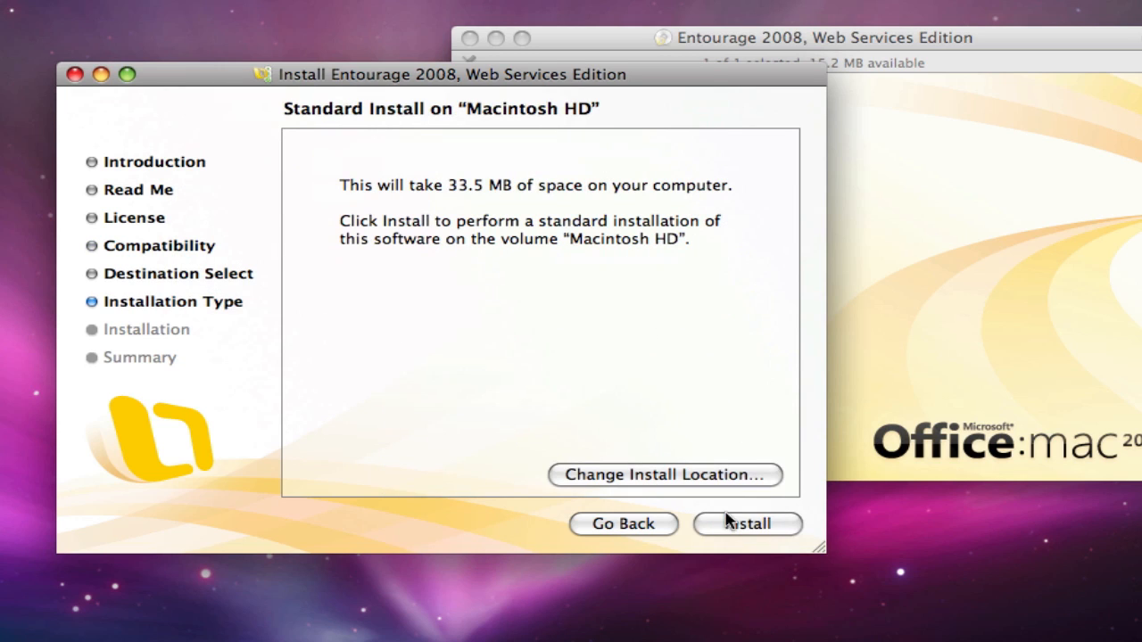
pyautogui.click(746, 524)
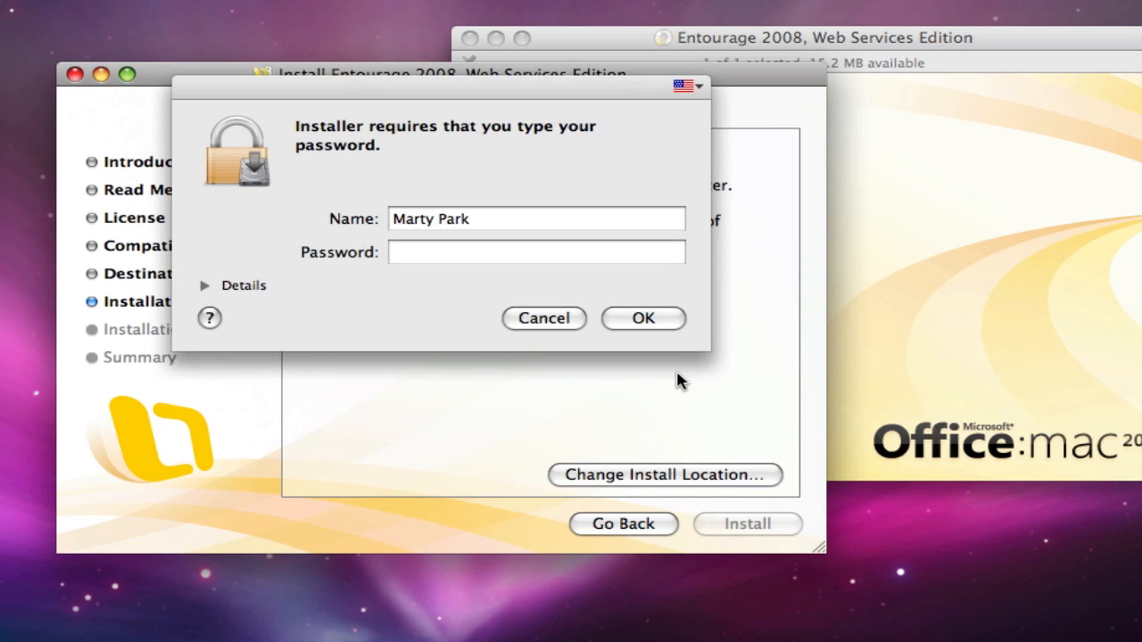
# Authorise the install with the admin password, close the installer, and launch Entourage.
pyautogui.click(505, 253)
pyautogui.write('••••••')
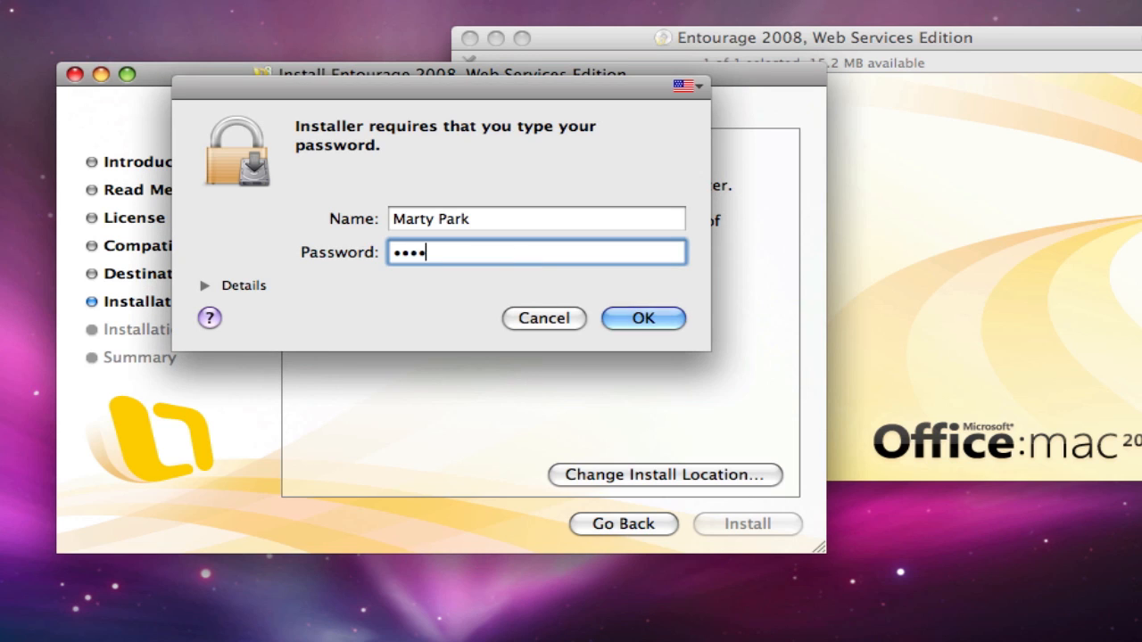
pyautogui.press('Return')
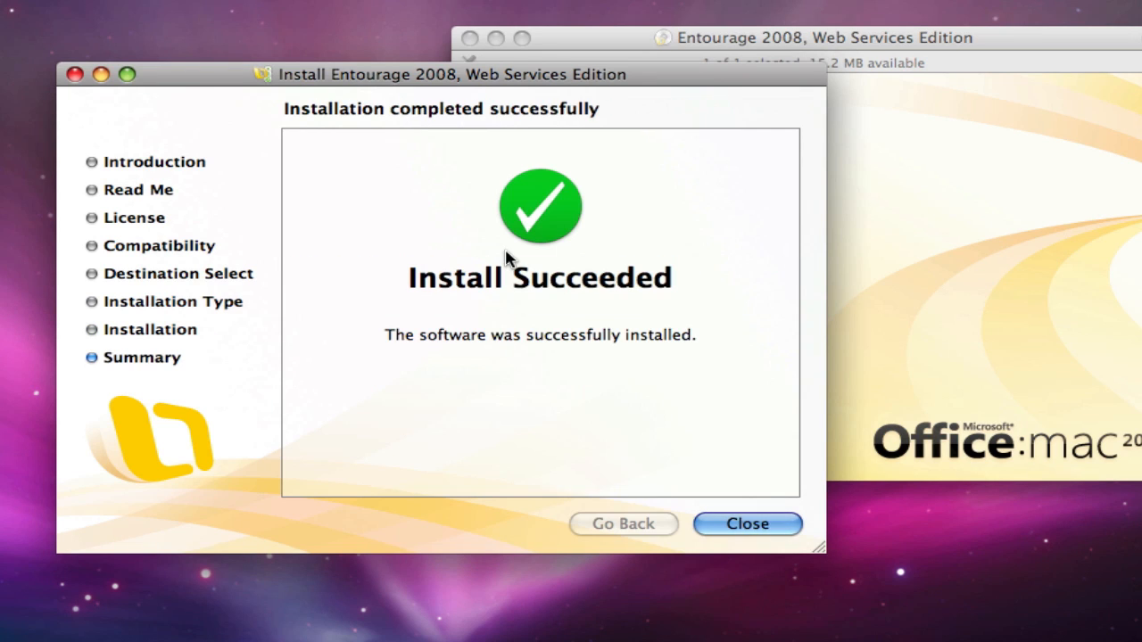
pyautogui.click(759, 528)
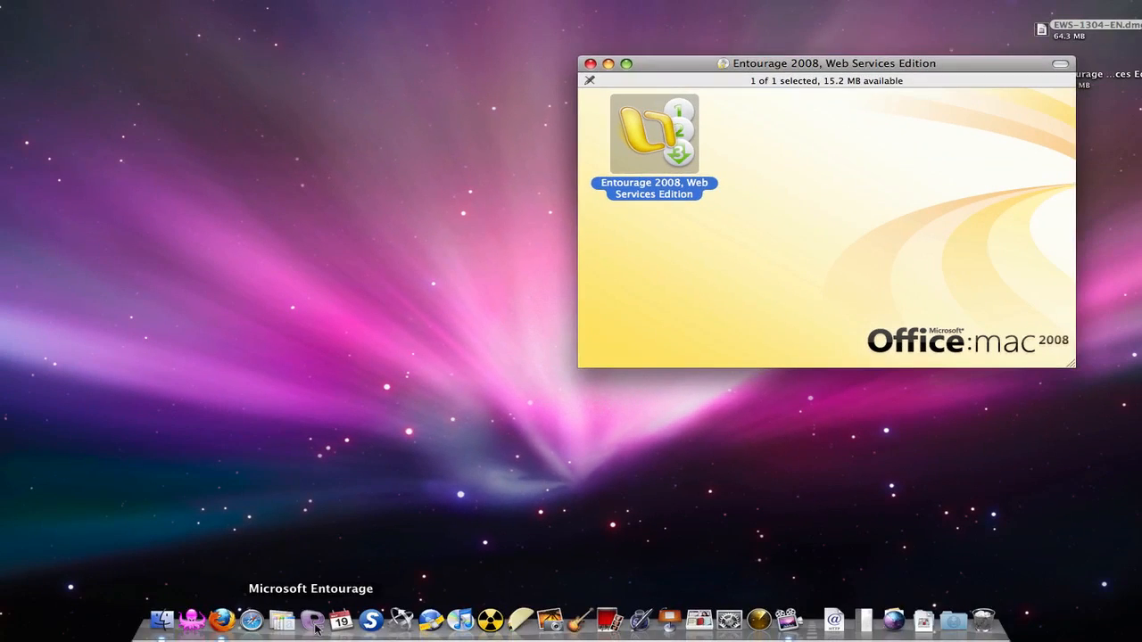
pyautogui.click(313, 622)
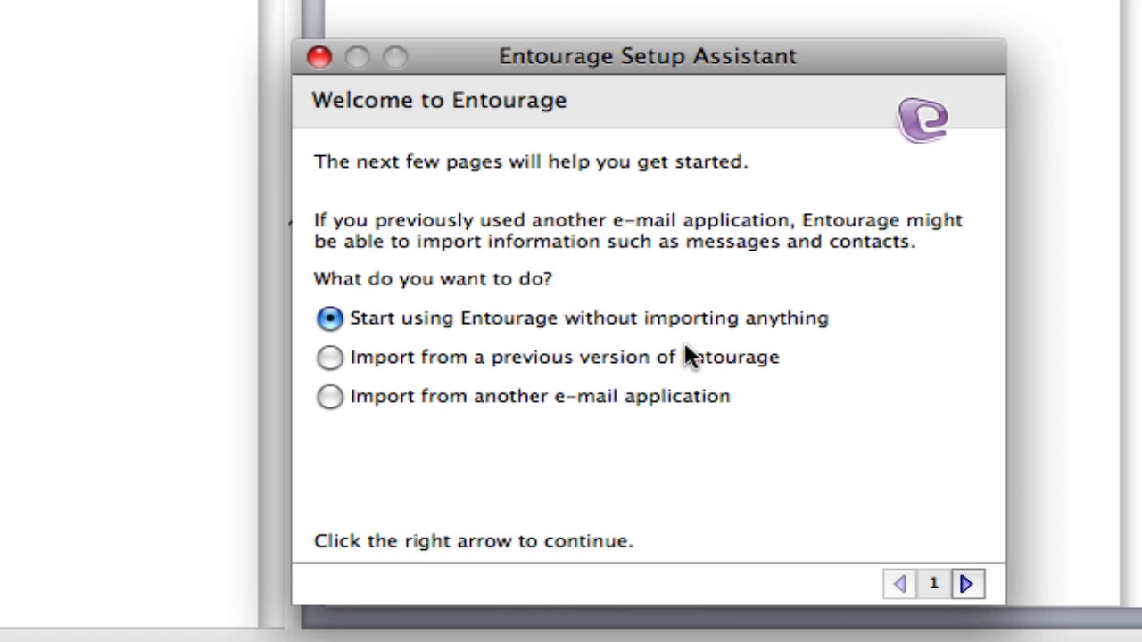
# Look over the Setup Assistant's import options, then close the assistant to reach the Inbox.
pyautogui.click(637, 356)
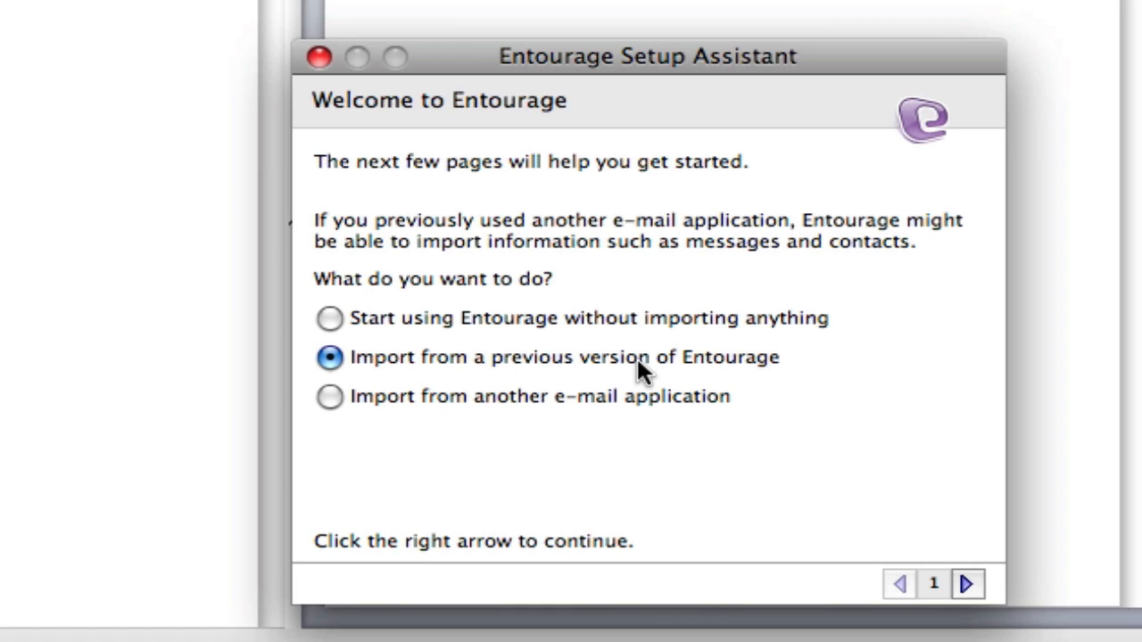
pyautogui.click(643, 401)
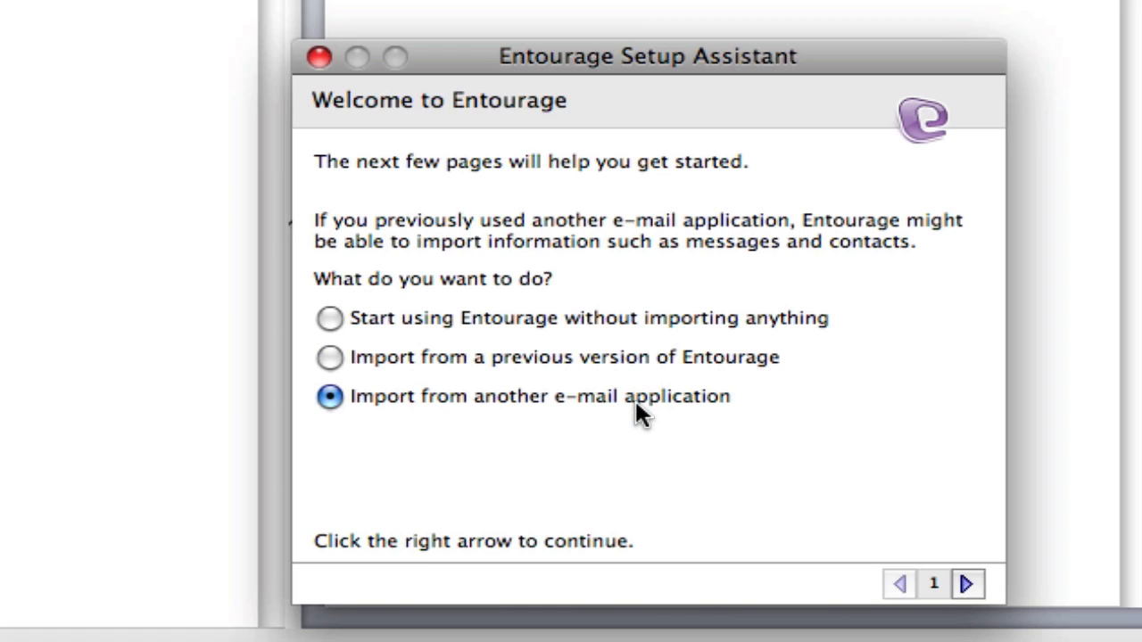
pyautogui.click(613, 358)
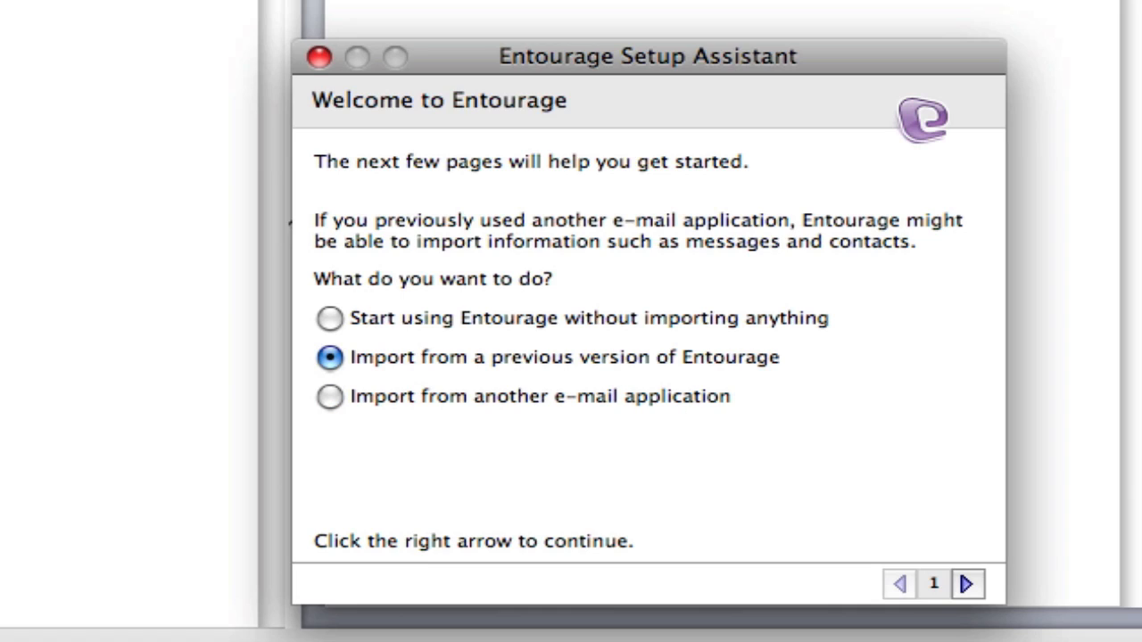
pyautogui.click(318, 58)
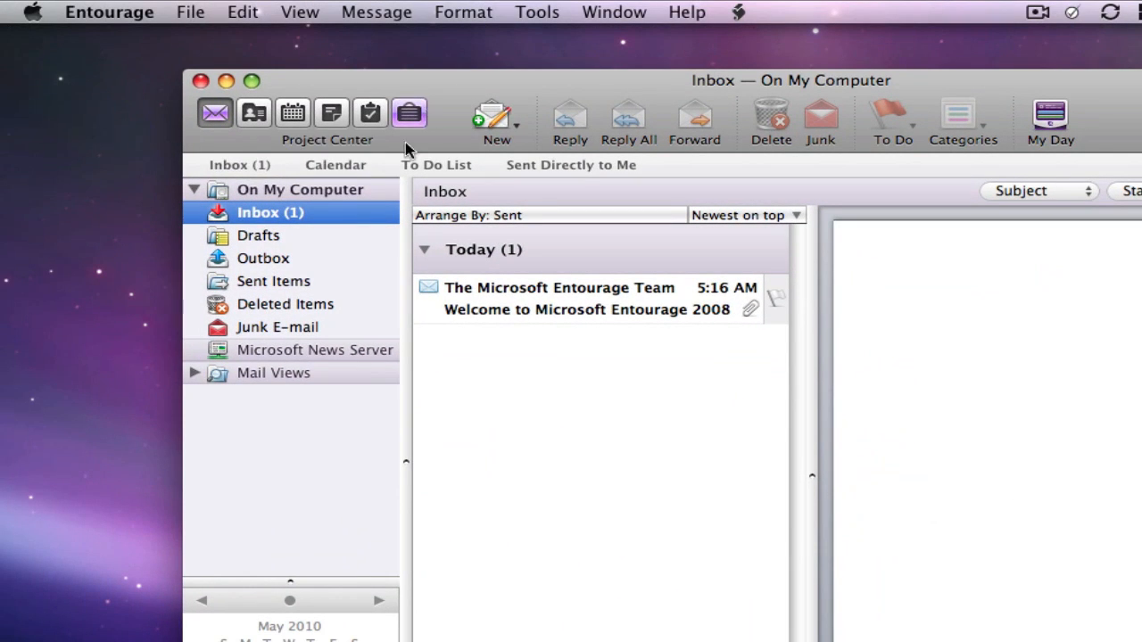
# Open the welcome message, then open Entourage's Account Settings.
pyautogui.click(496, 306)
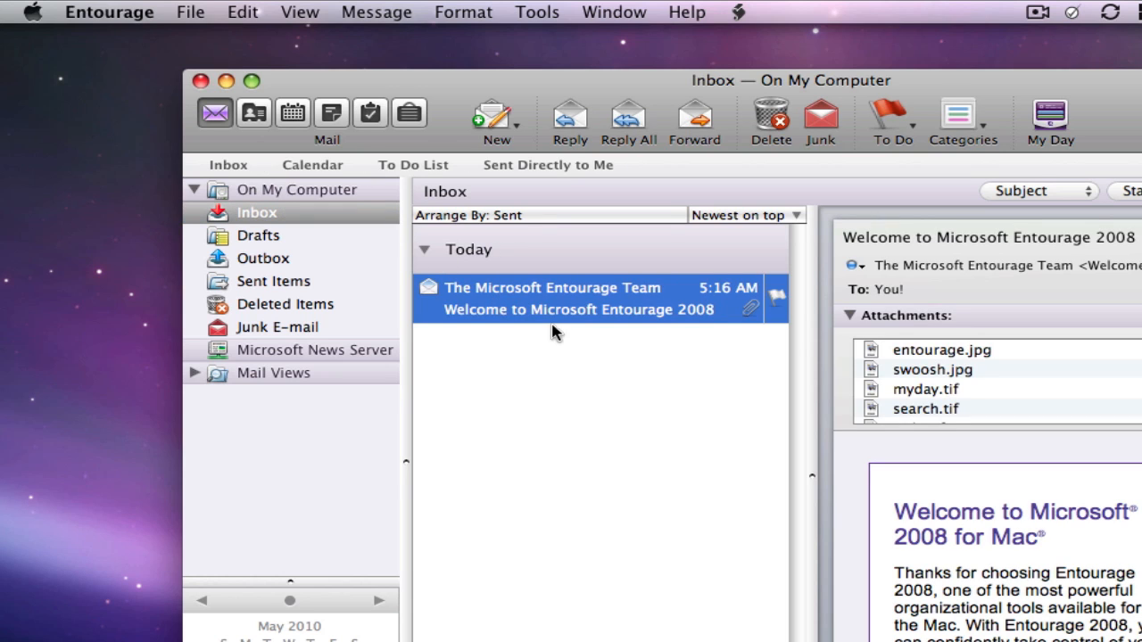
pyautogui.click(126, 18)
pyautogui.click(139, 112)
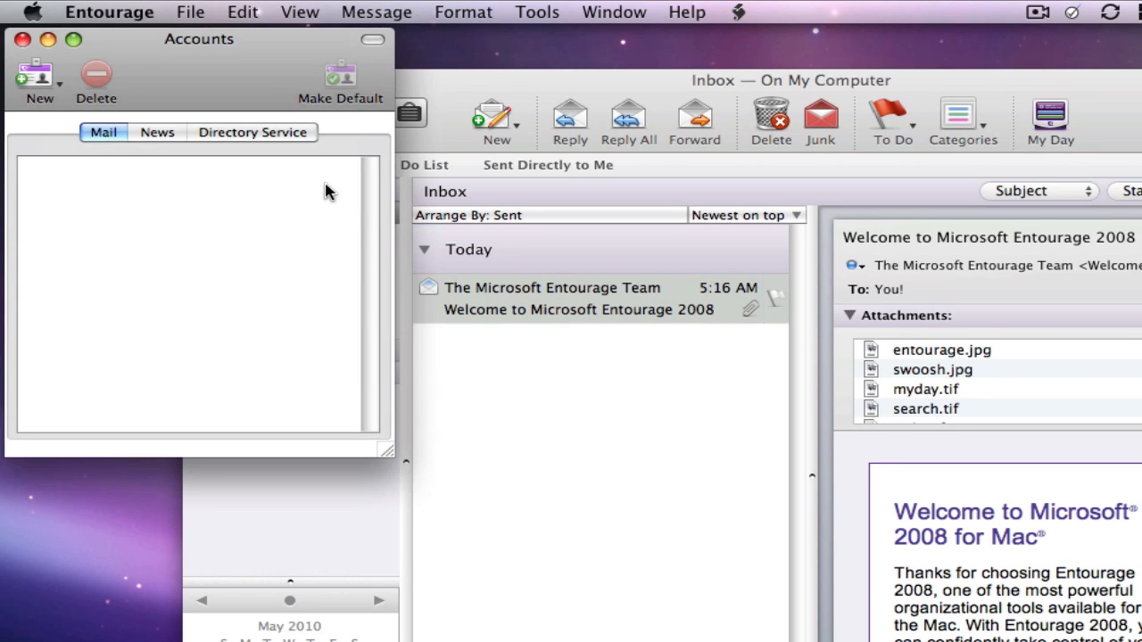
# Add a new Exchange account for the user's e-mail address and always allow autodiscover configuration.
pyautogui.click(50, 80)
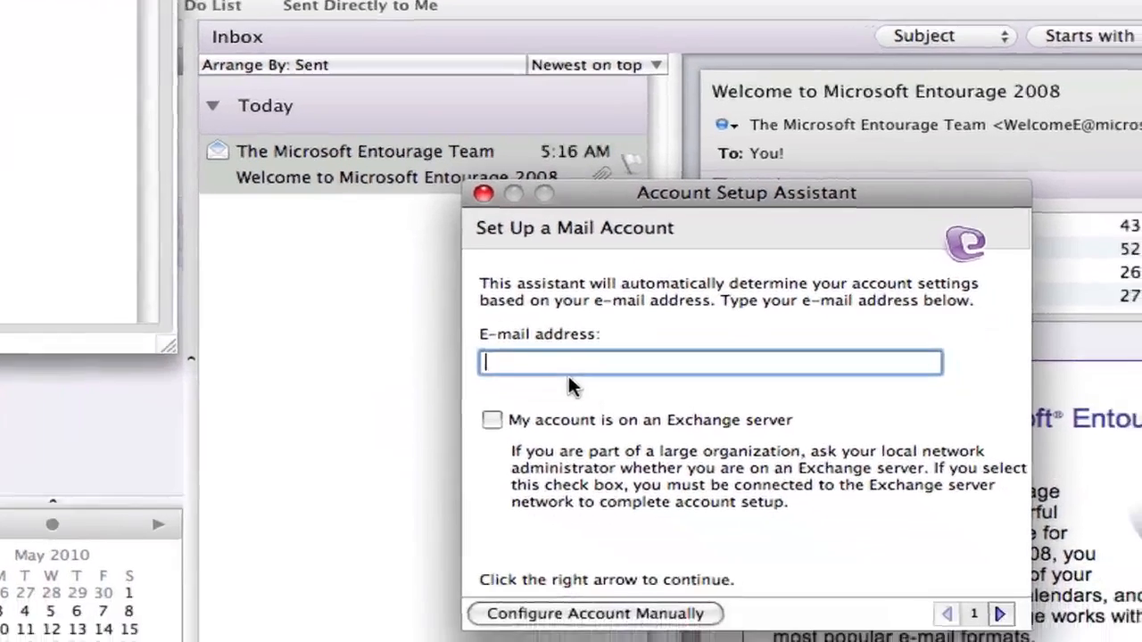
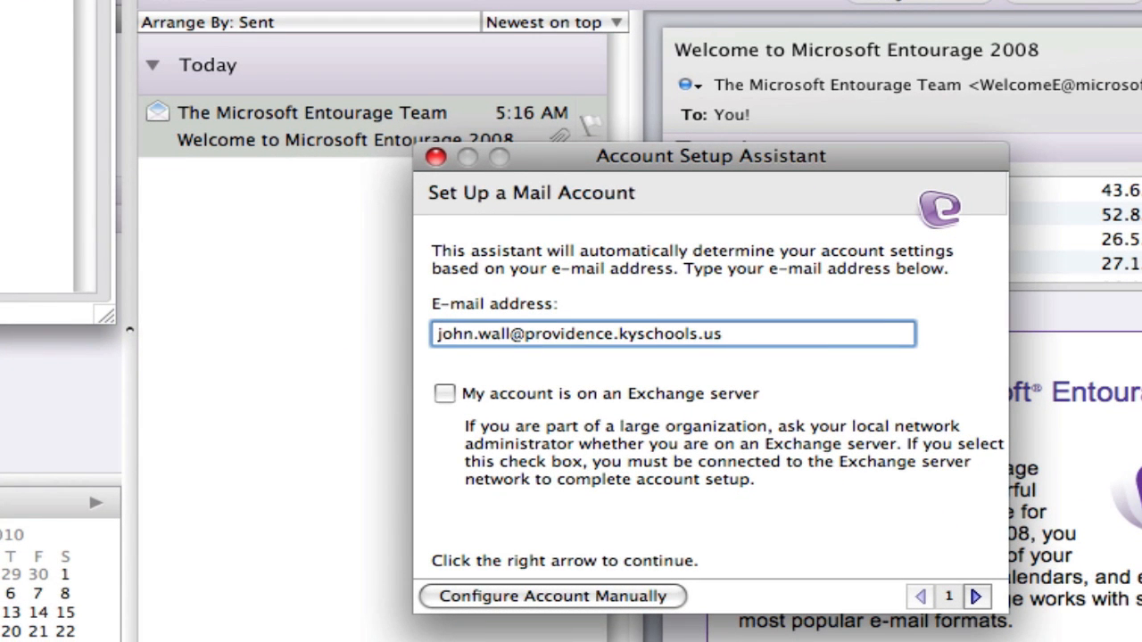
pyautogui.click(567, 397)
pyautogui.click(976, 596)
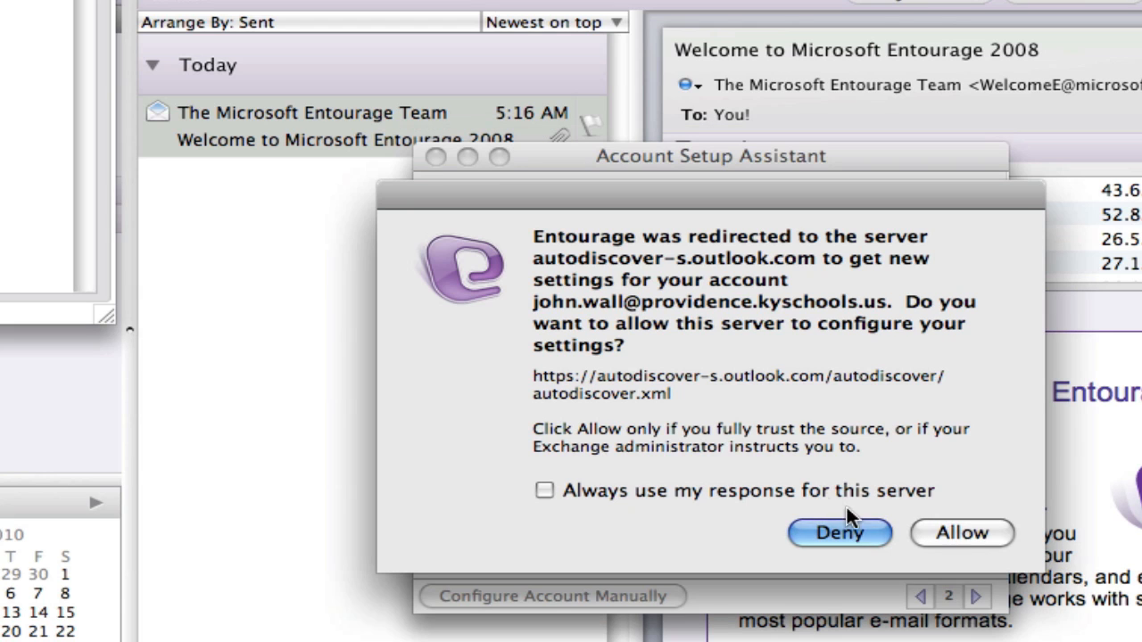
pyautogui.click(817, 492)
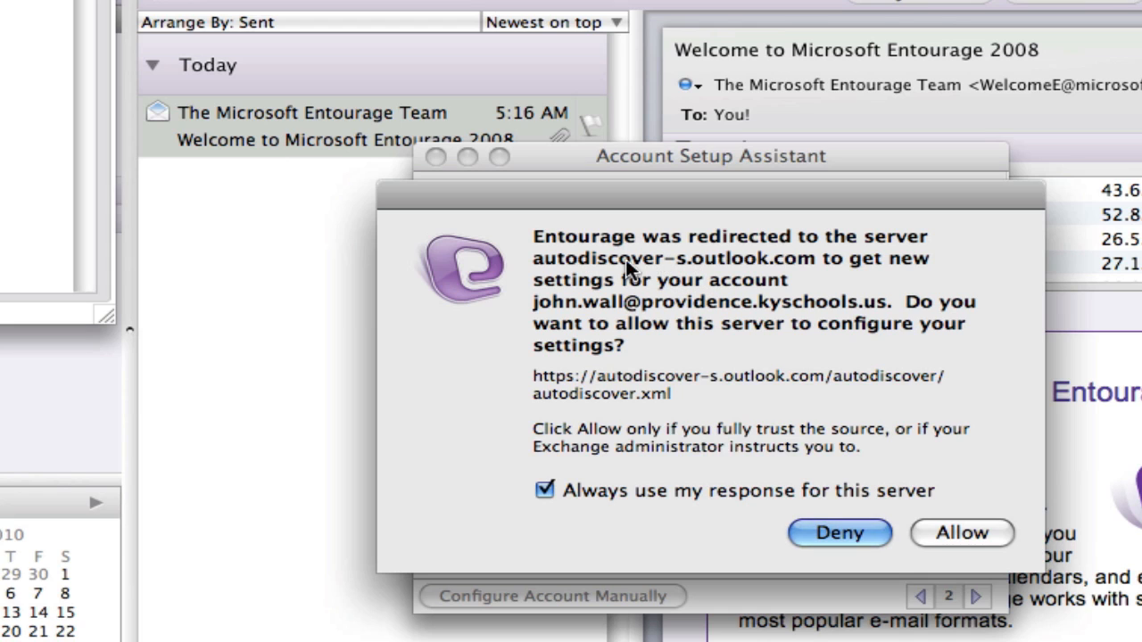
pyautogui.click(952, 533)
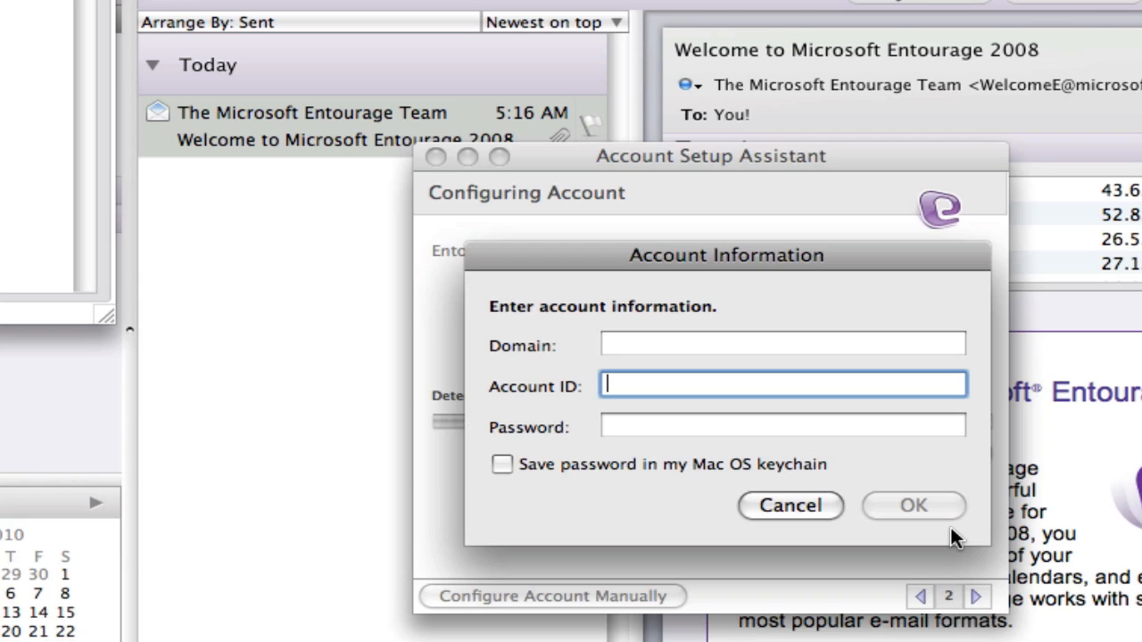
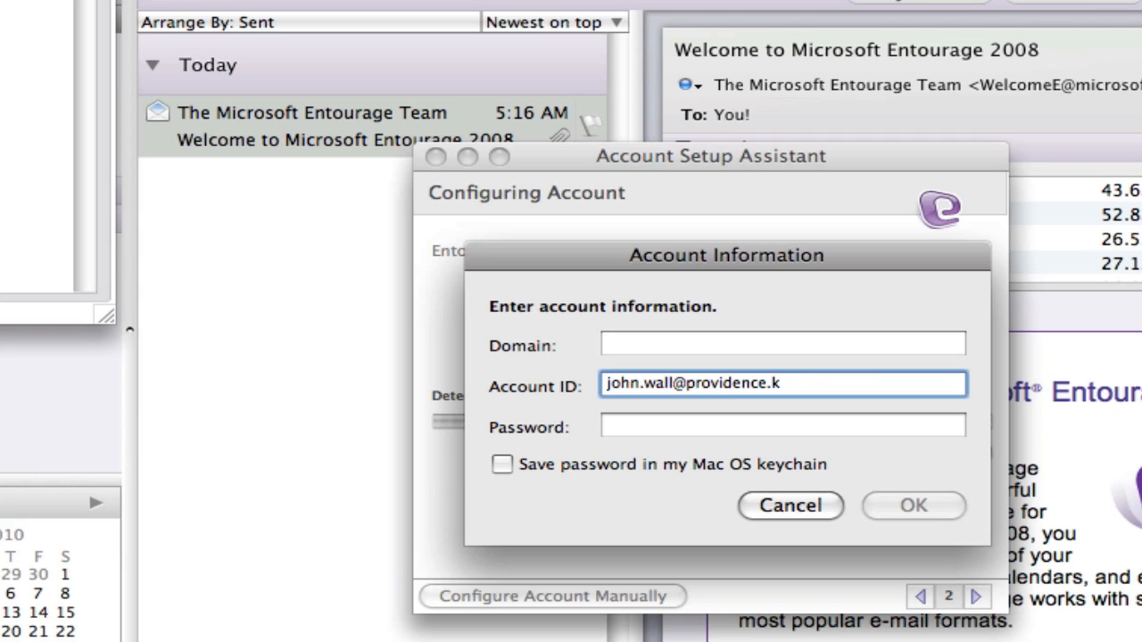
# Enter the account ID and password, save the password in the keychain, and submit.
pyautogui.press('Tab')
pyautogui.write('•••••••••')
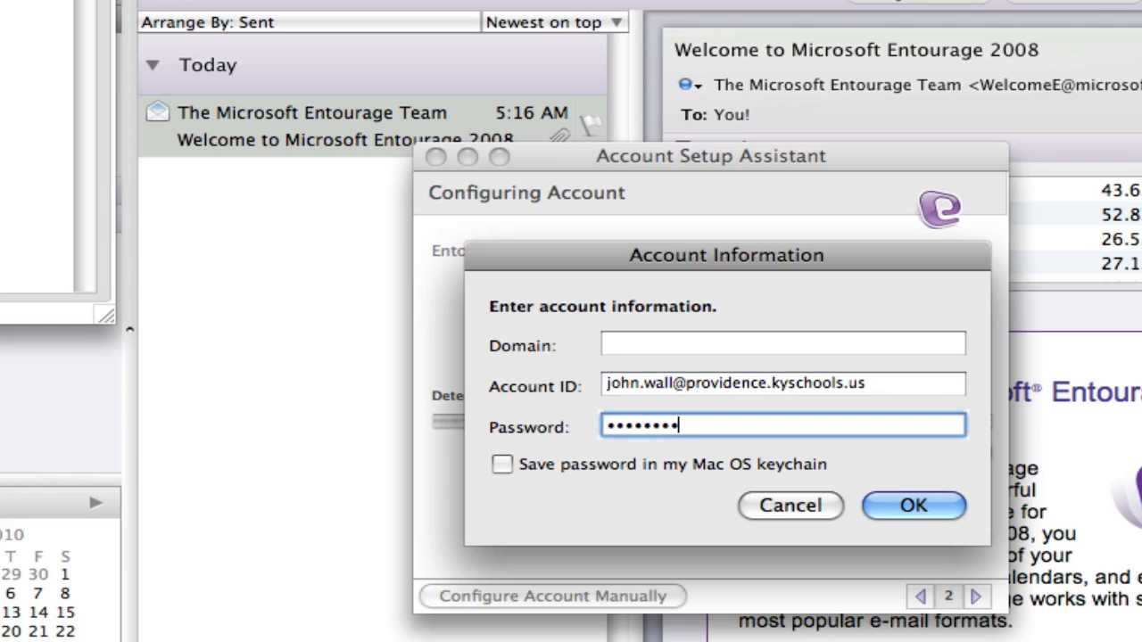
pyautogui.click(819, 472)
pyautogui.click(892, 505)
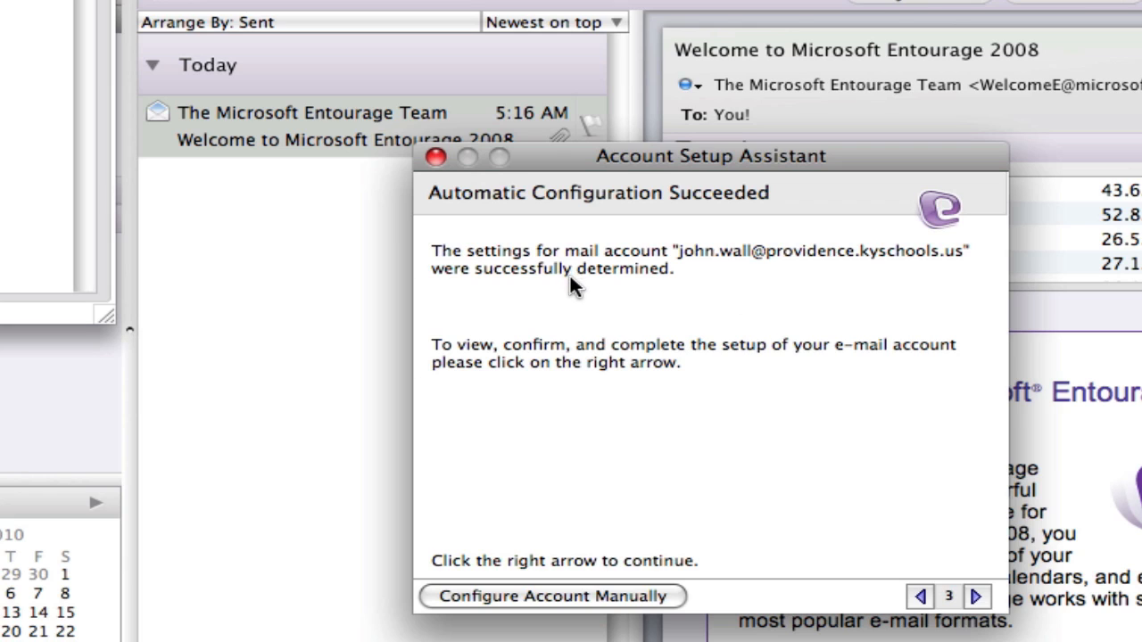
# Advance through the detected settings and try verifying the account, which fails.
pyautogui.click(976, 596)
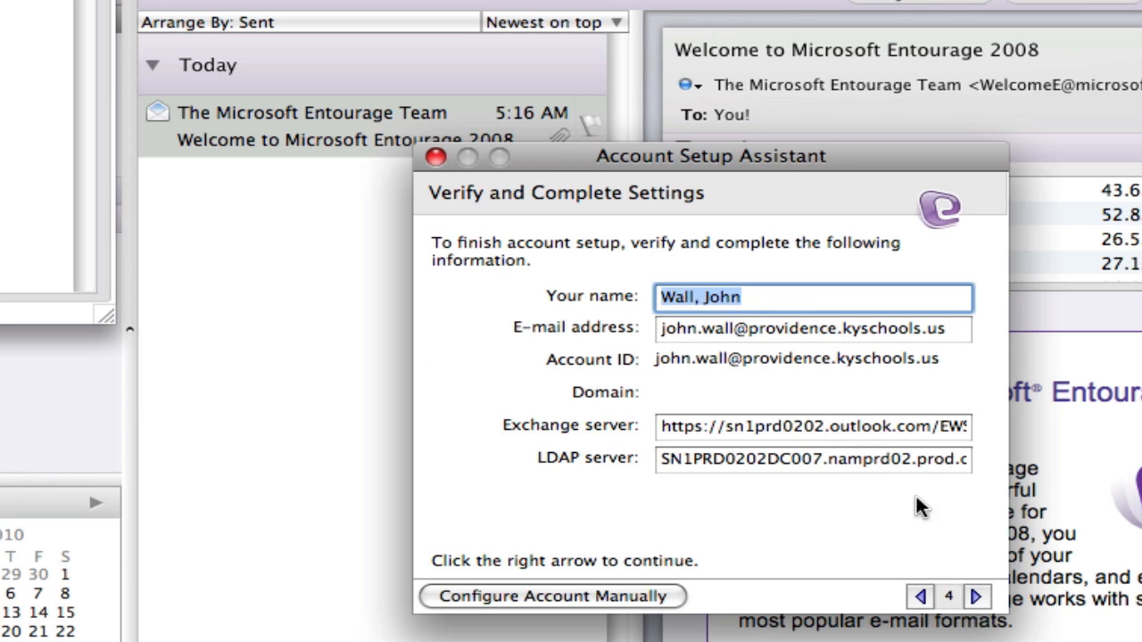
pyautogui.click(975, 596)
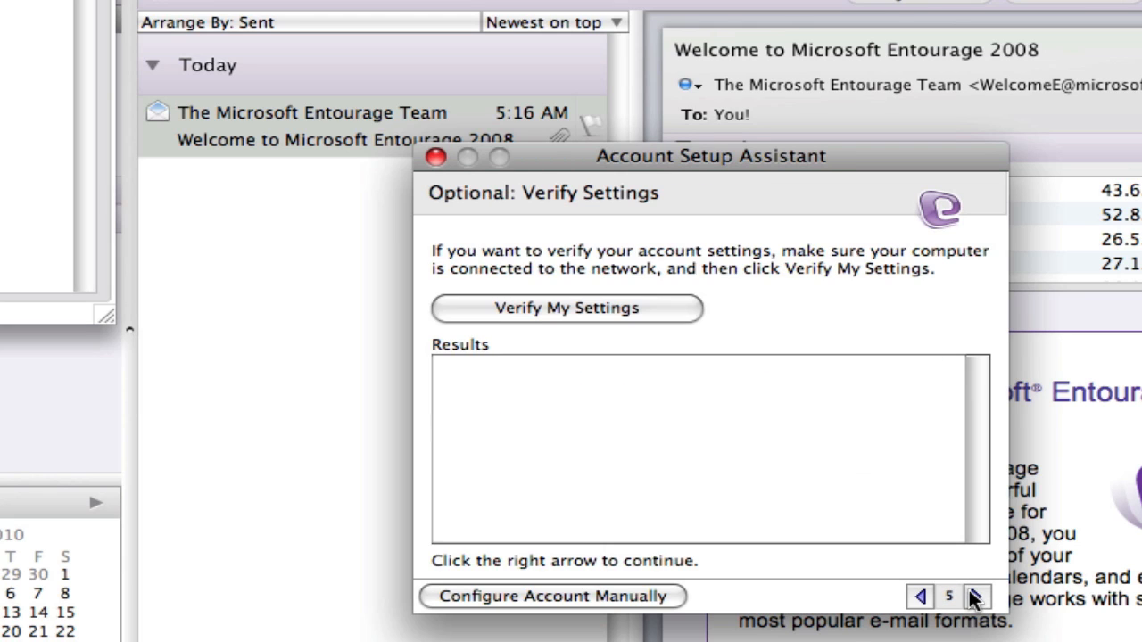
pyautogui.click(976, 596)
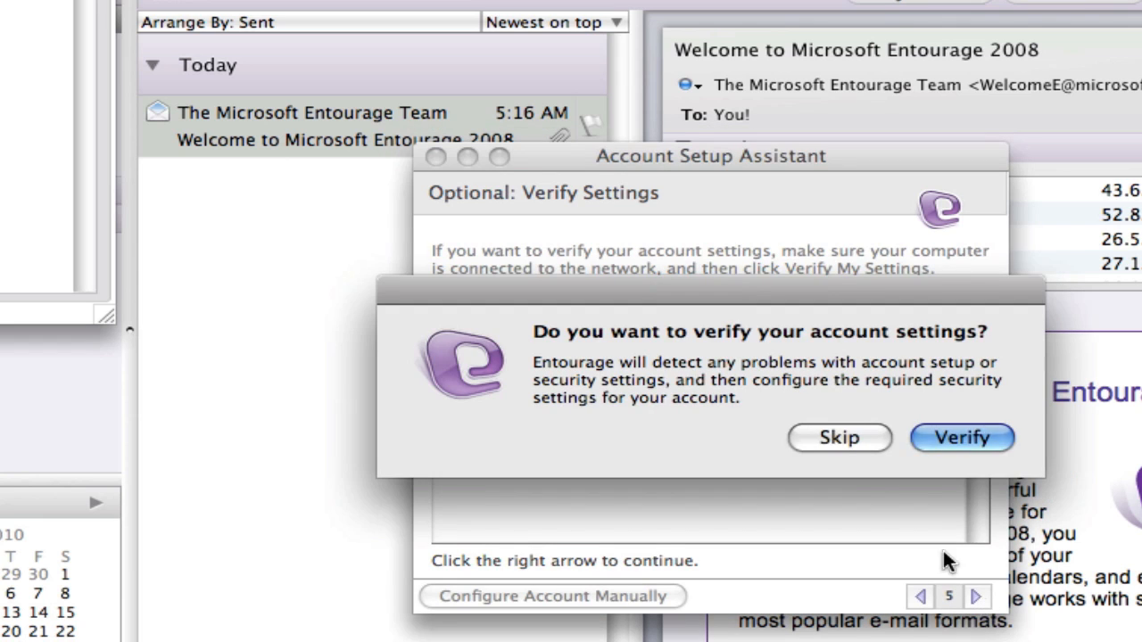
pyautogui.click(956, 439)
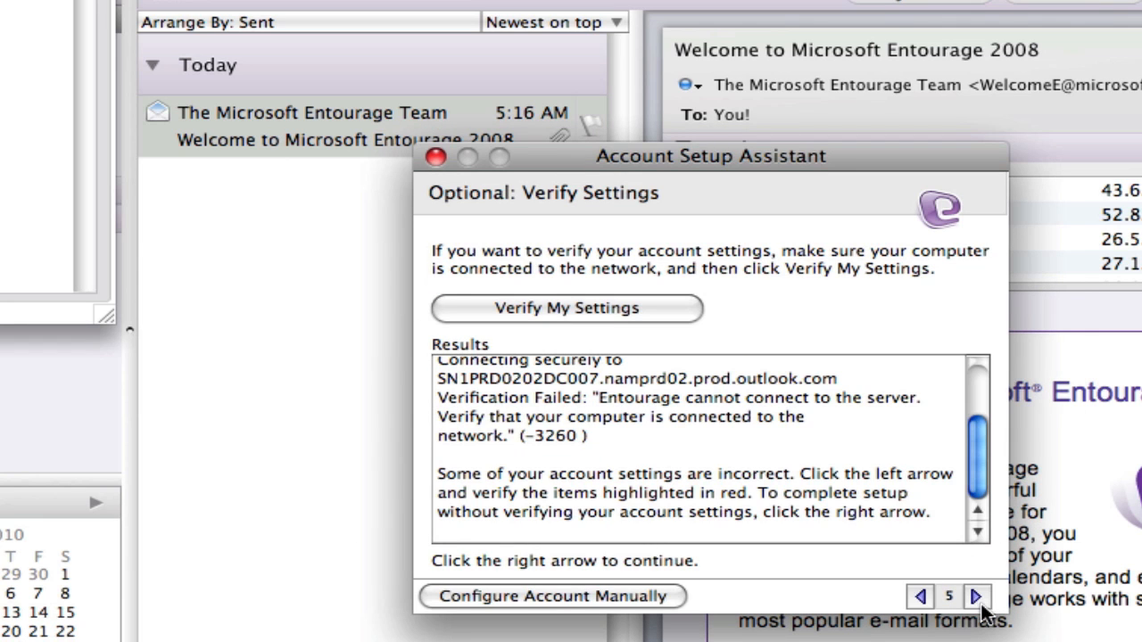
pyautogui.click(976, 596)
pyautogui.click(955, 437)
pyautogui.moveTo(978, 457); pyautogui.dragTo(890, 394)
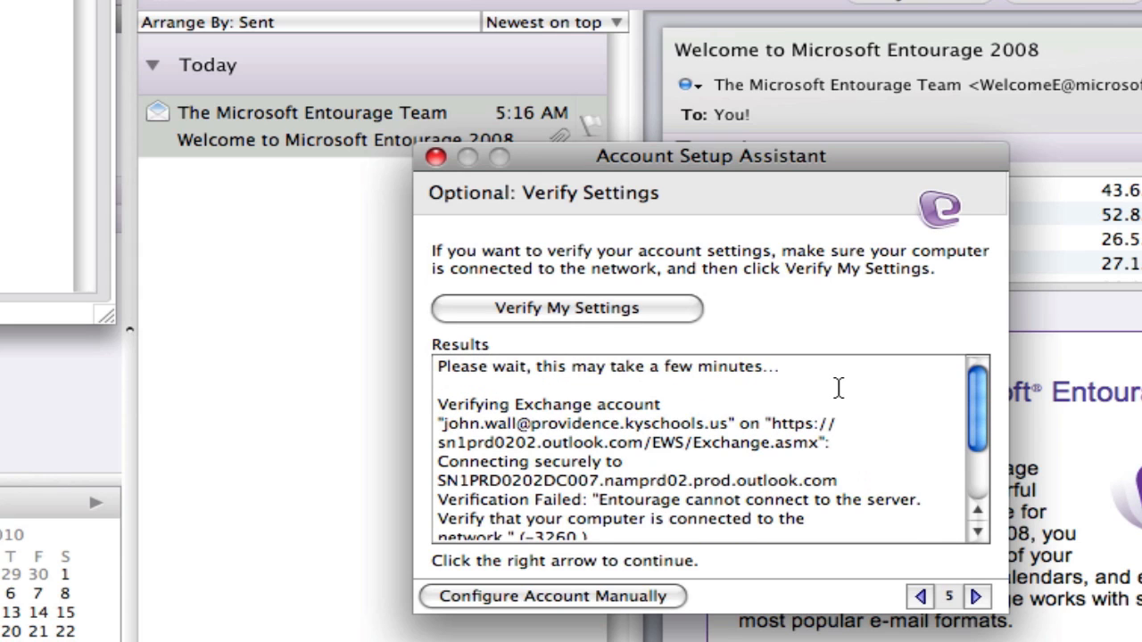
pyautogui.scroll(-5, 838, 387)
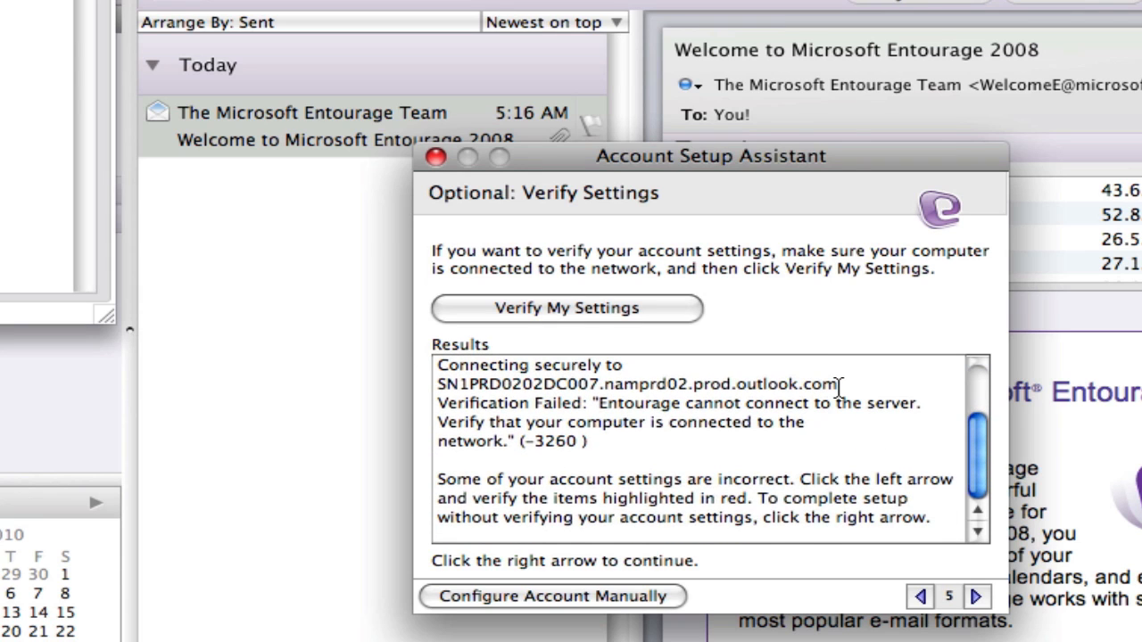
pyautogui.scroll(1, 763, 461)
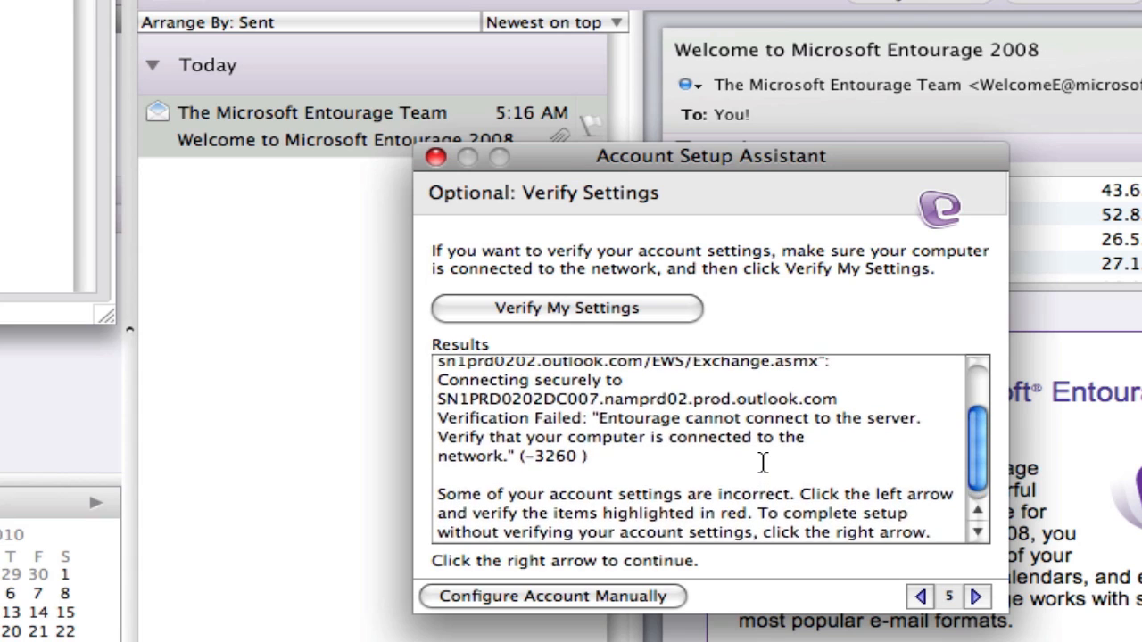
pyautogui.scroll(-1, 762, 461)
# Skip verification, name the account with the user's name plus 'WSE Demo', and finish.
pyautogui.click(976, 596)
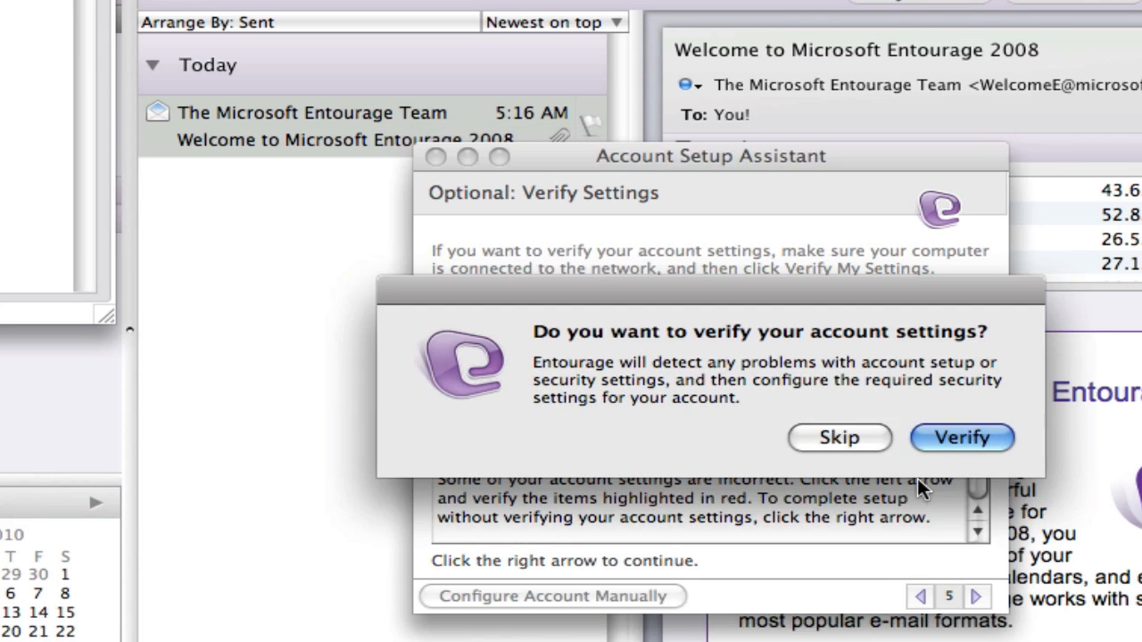
pyautogui.click(855, 435)
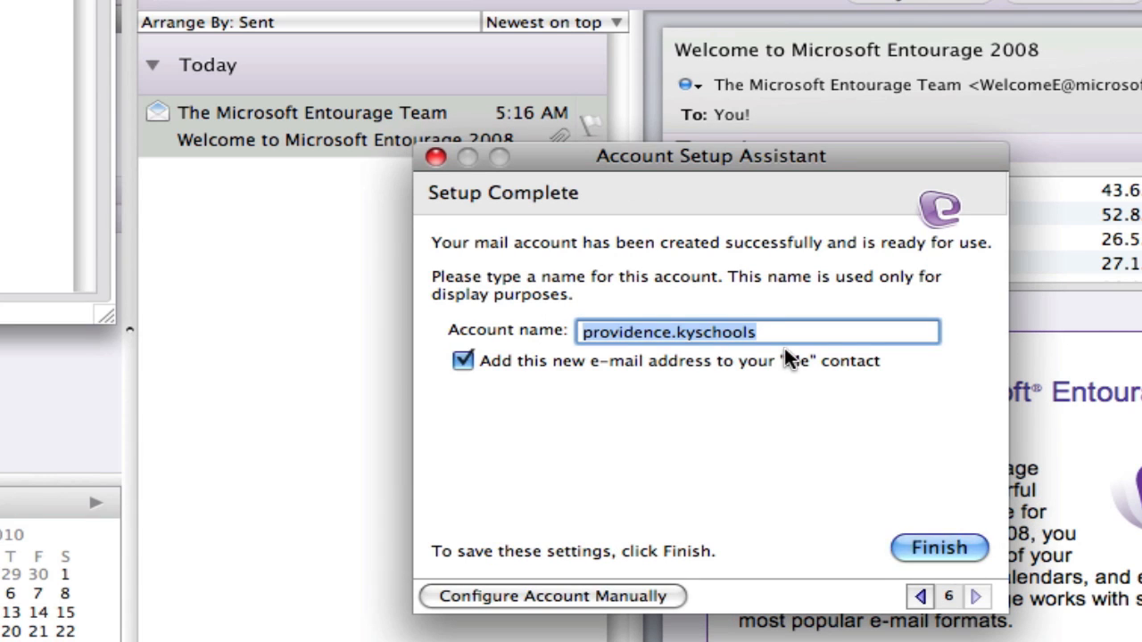
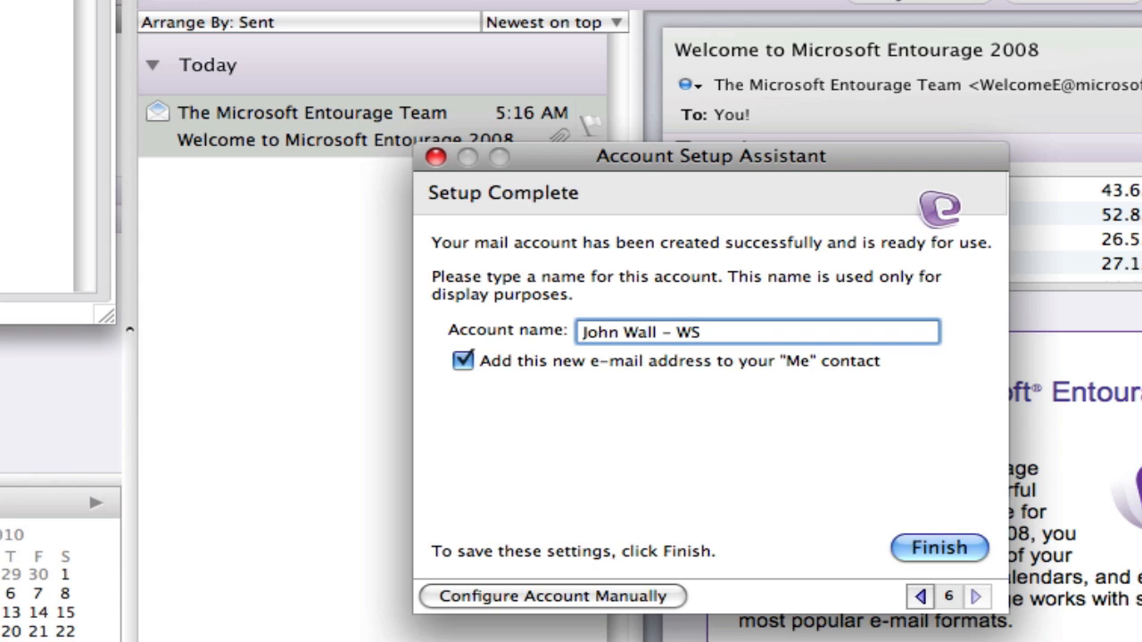
pyautogui.write('E Demo')
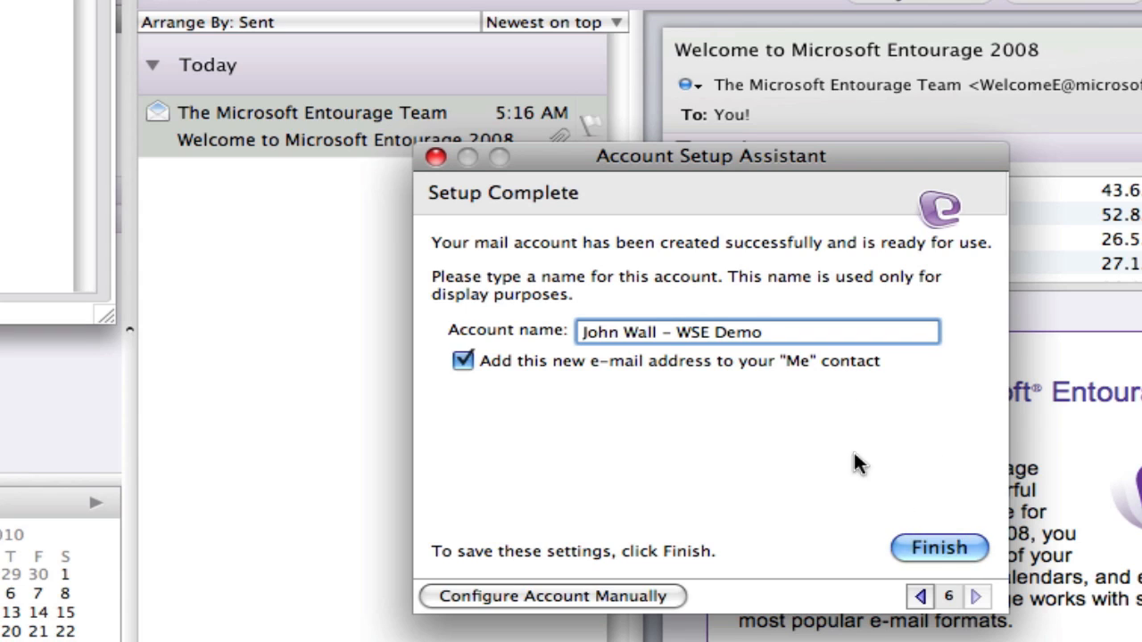
pyautogui.click(945, 546)
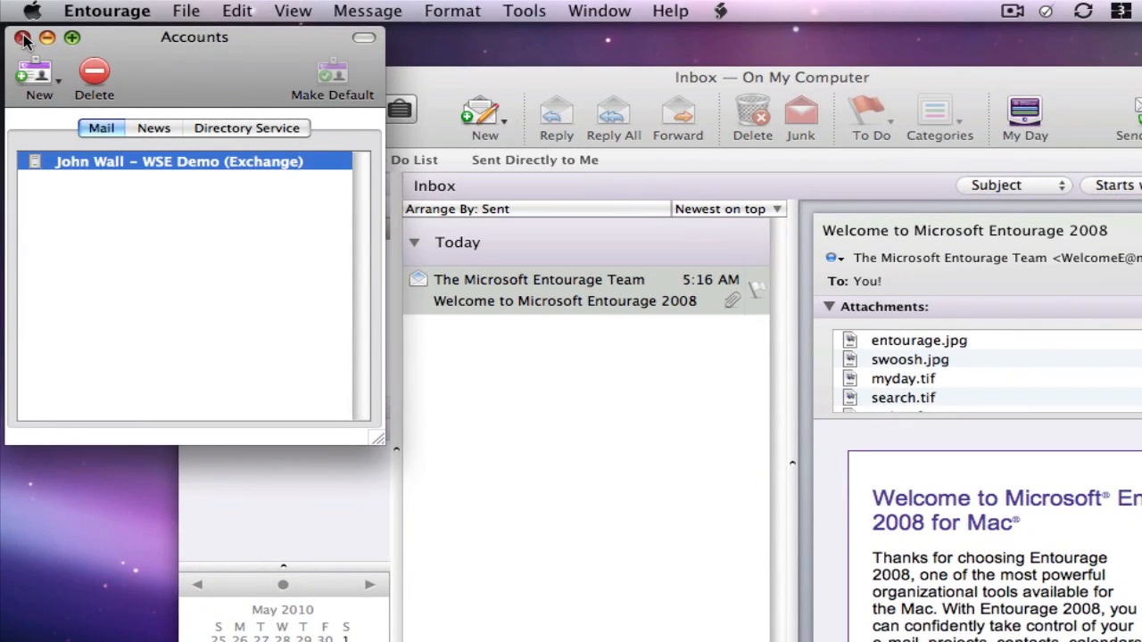
# Close Accounts, expand the Exchange account's folders, open its Inbox, and dismiss the meeting reminders.
pyautogui.click(24, 40)
pyautogui.click(112, 129)
pyautogui.click(39, 151)
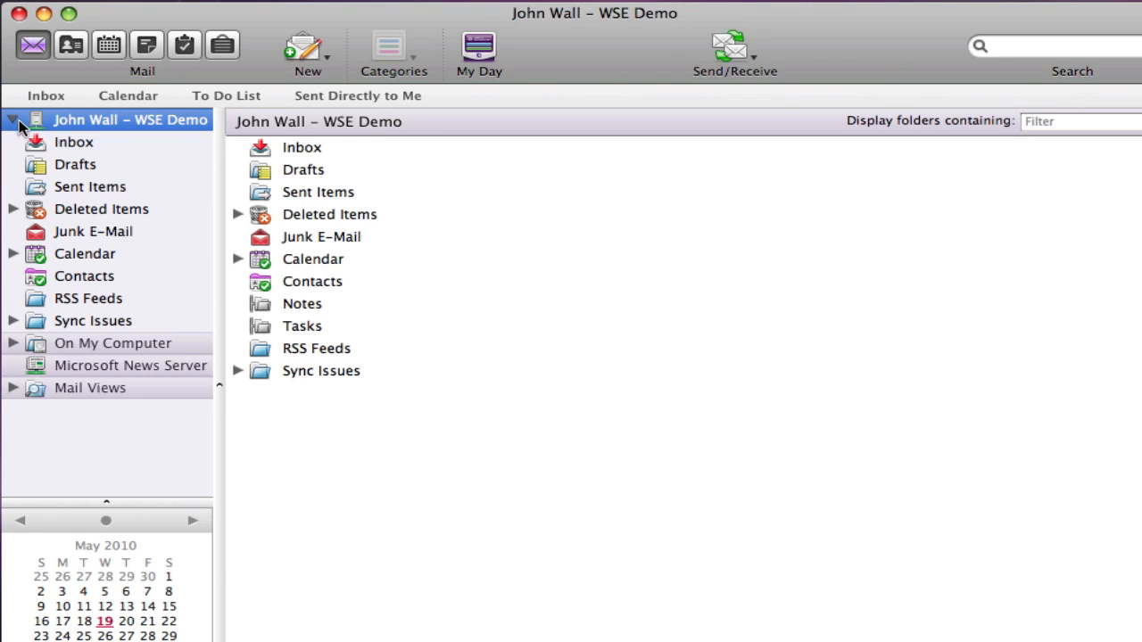
pyautogui.click(56, 141)
pyautogui.click(89, 120)
pyautogui.click(127, 96)
pyautogui.click(14, 119)
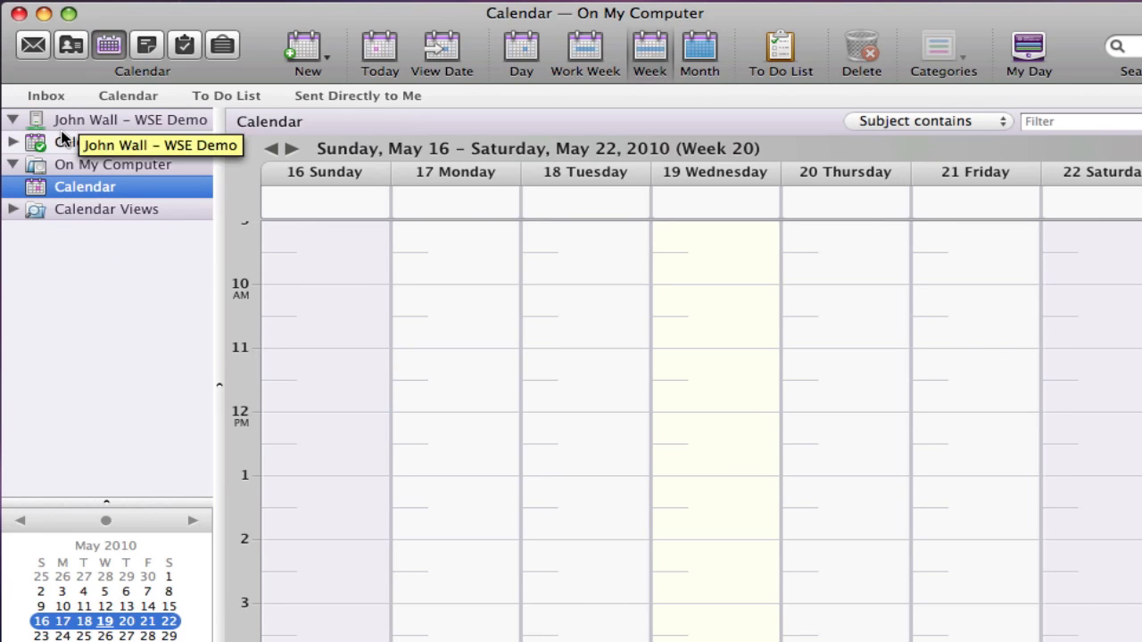
pyautogui.click(59, 119)
pyautogui.click(49, 95)
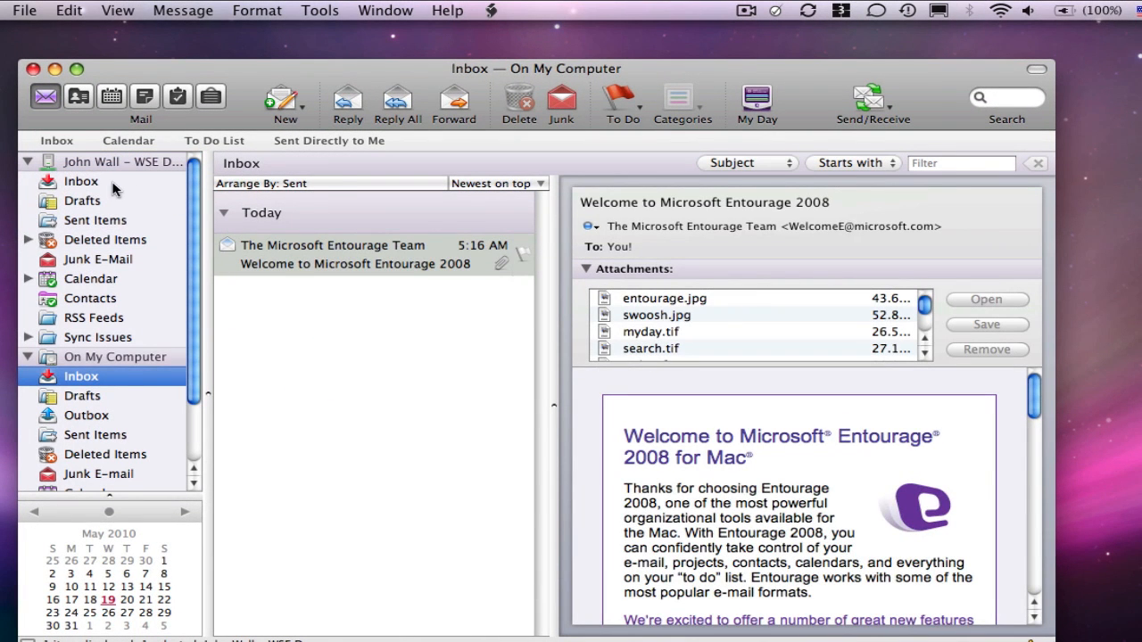
pyautogui.click(90, 182)
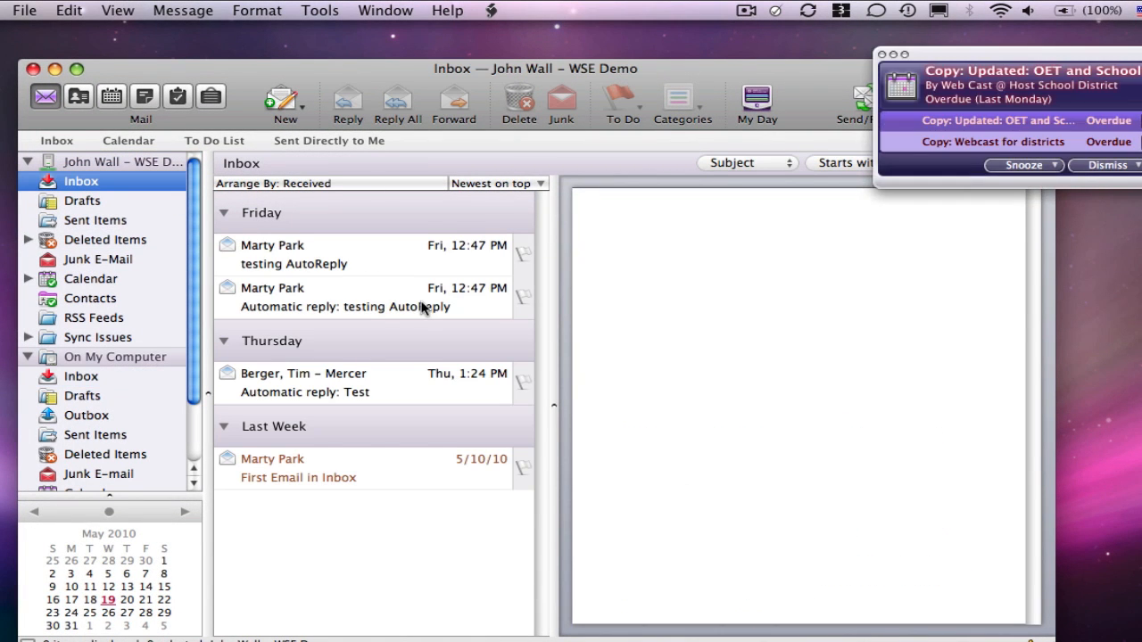
pyautogui.click(1106, 165)
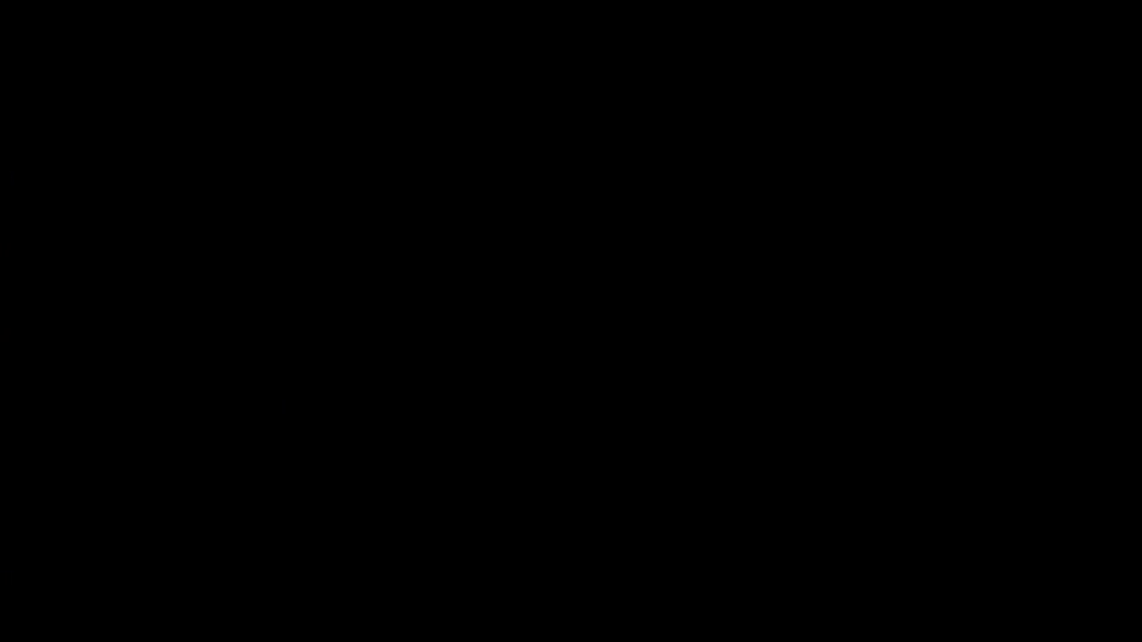